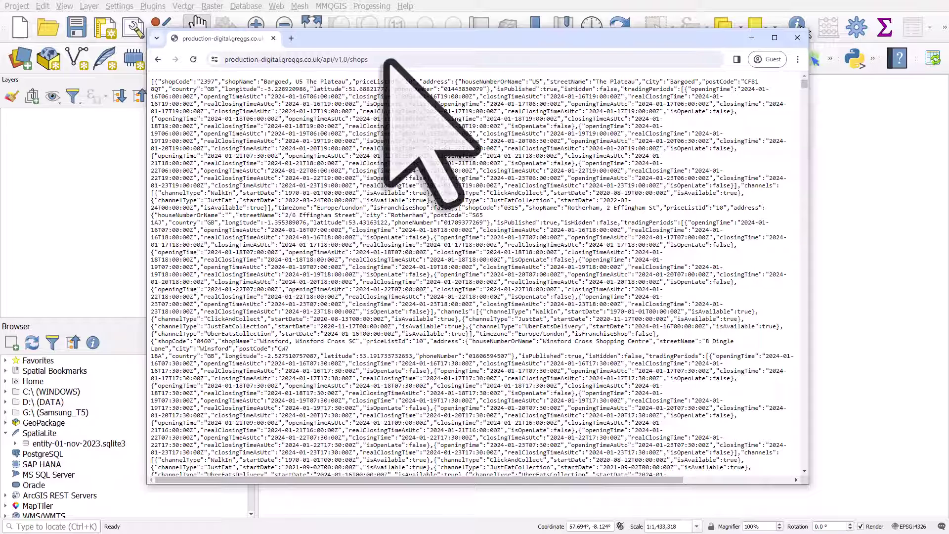
- Save the shop data from the open API page as greggs-locations-17-feb-2024.json
drag(393, 41, 408, 54)
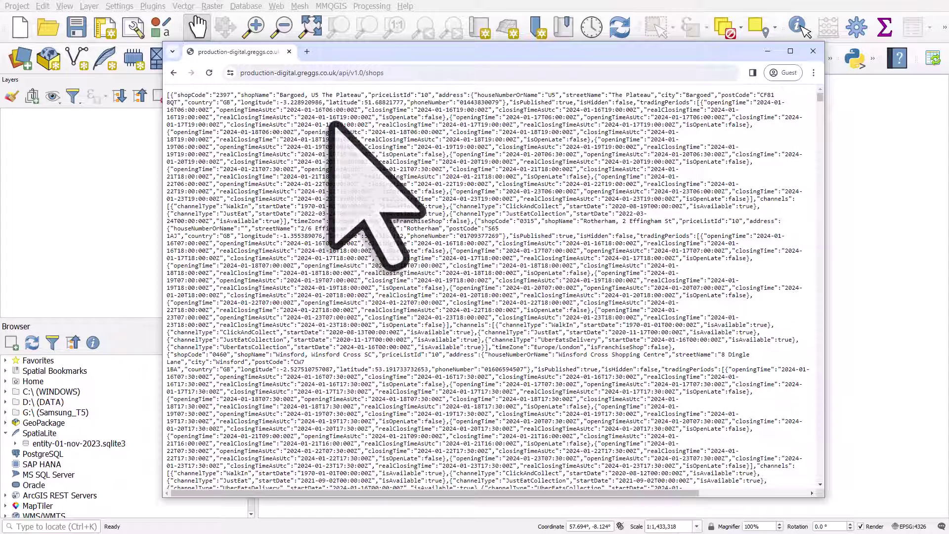
right_click(333, 190)
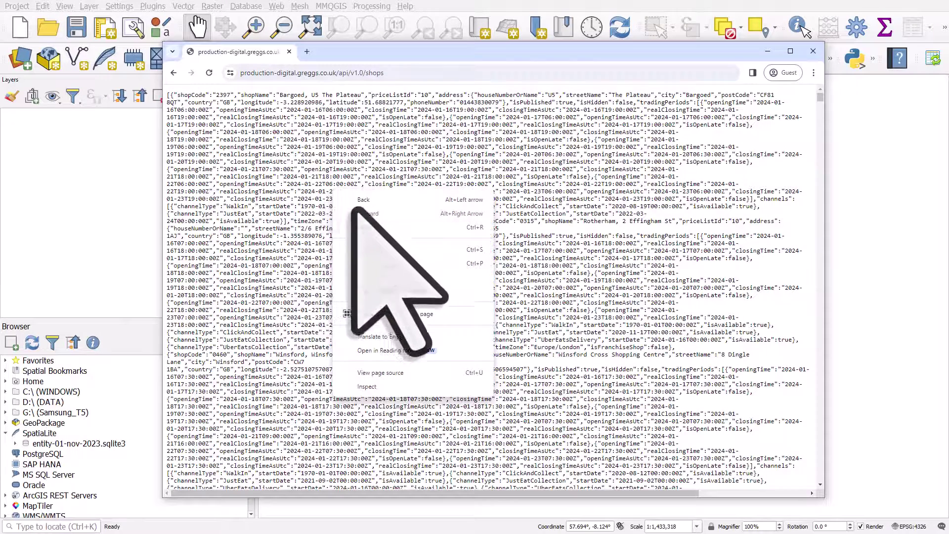
click(415, 252)
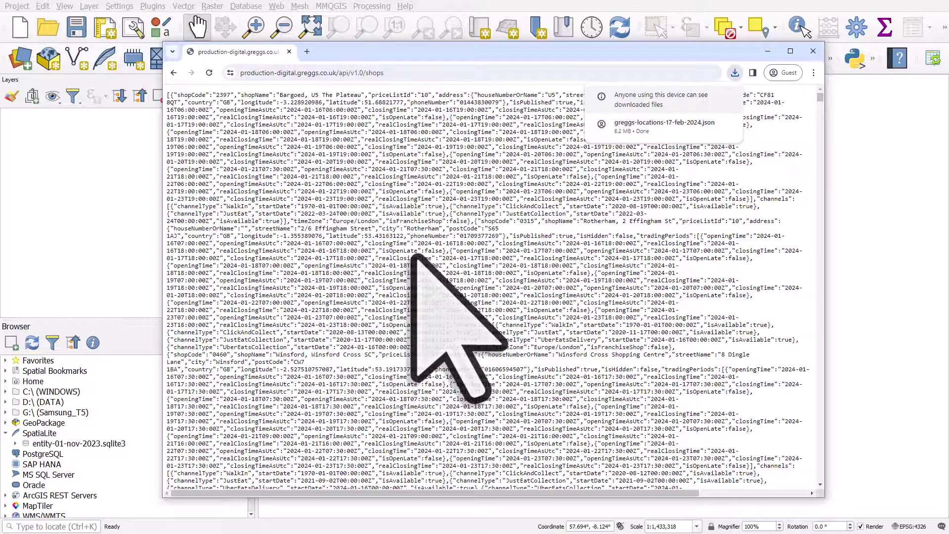
mouse_move(655, 132)
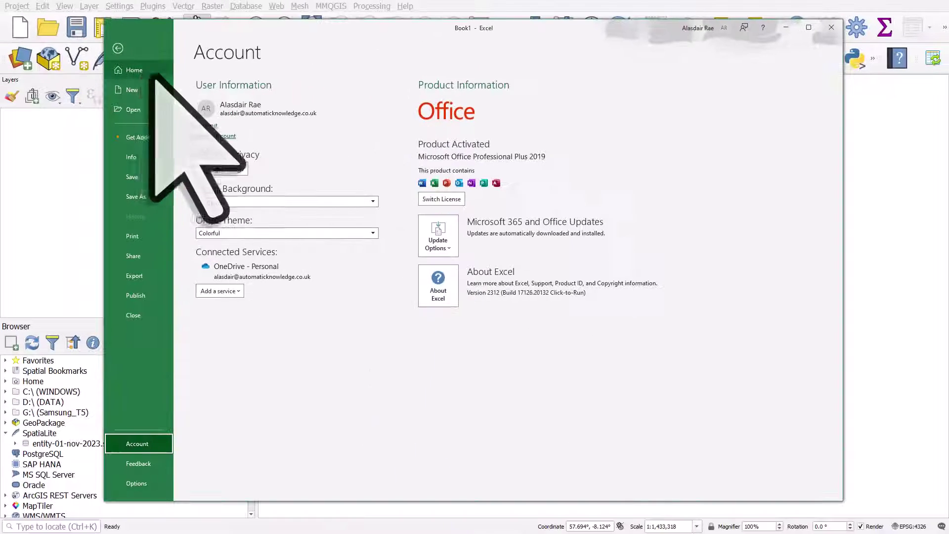
click(141, 72)
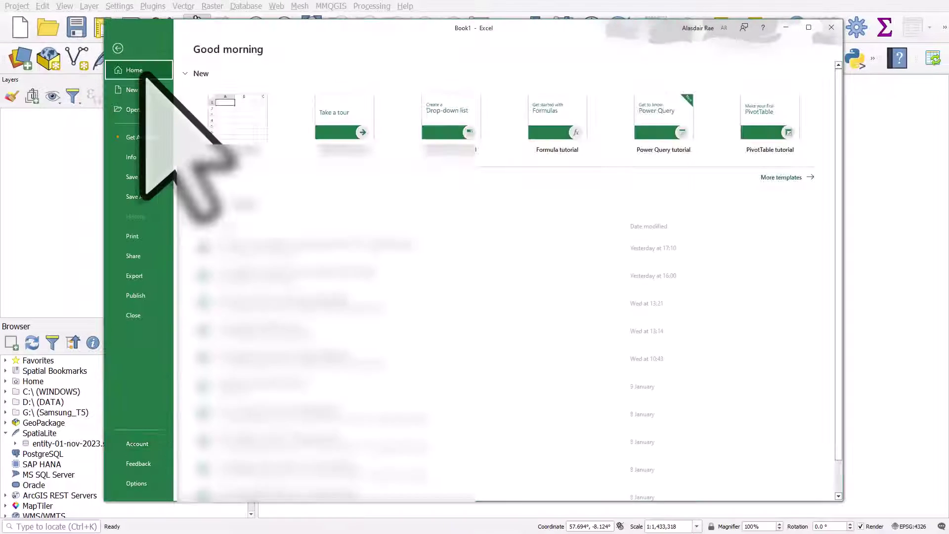
click(247, 131)
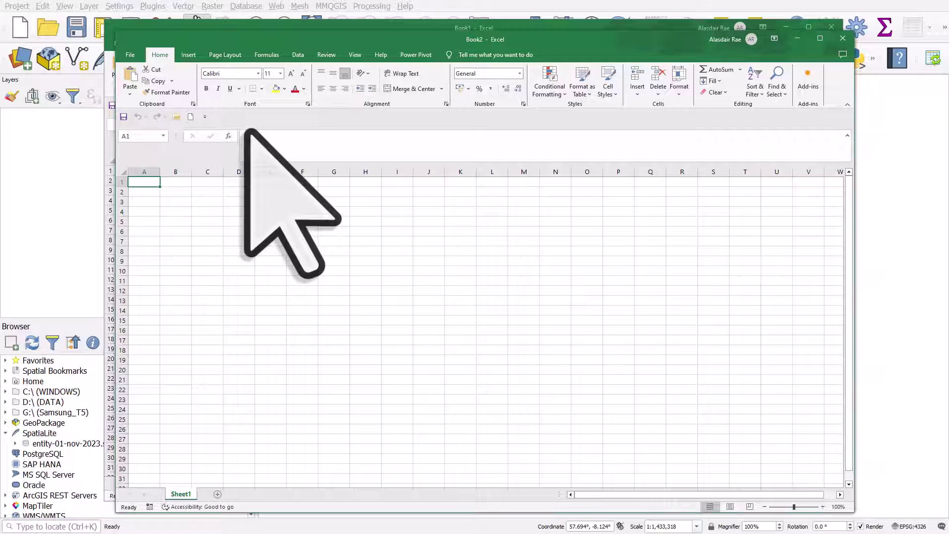
click(843, 38)
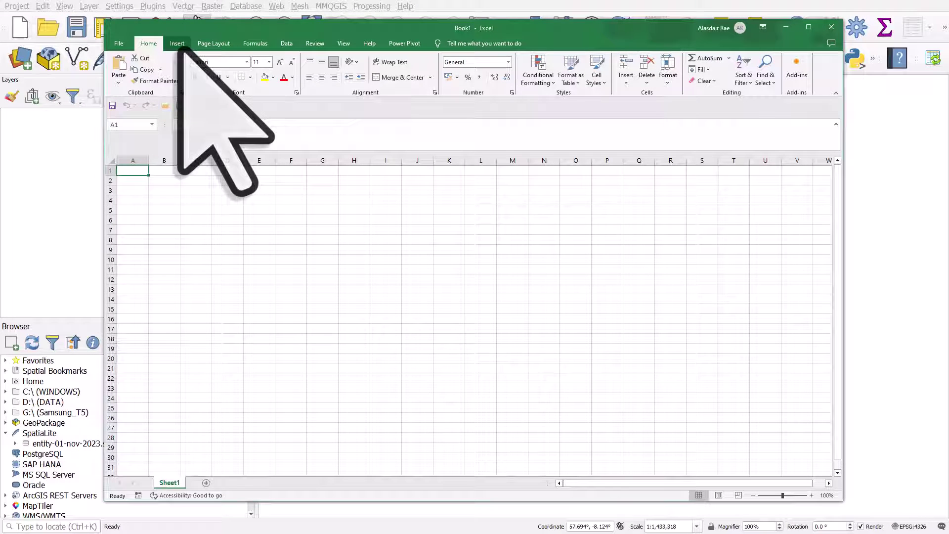
- Switch to Excel and import the JSON file greggs-locations-17-feb-2024.json from the D:\Youtube\files folder into the blank workbook
click(278, 44)
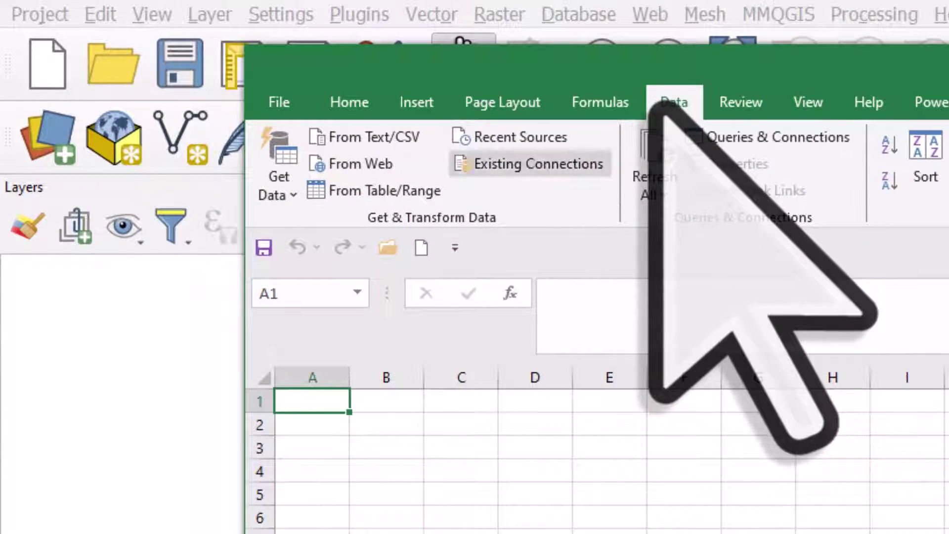
click(278, 192)
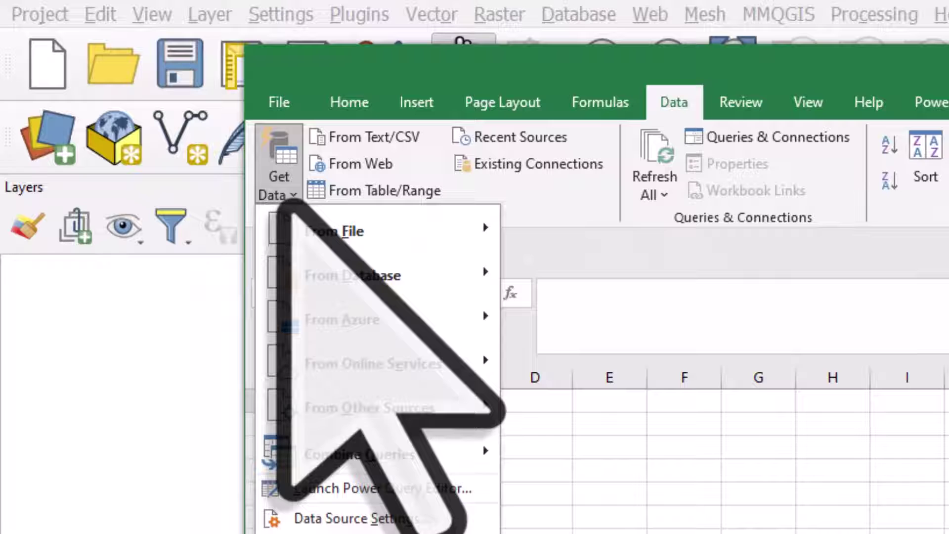
mouse_move(289, 210)
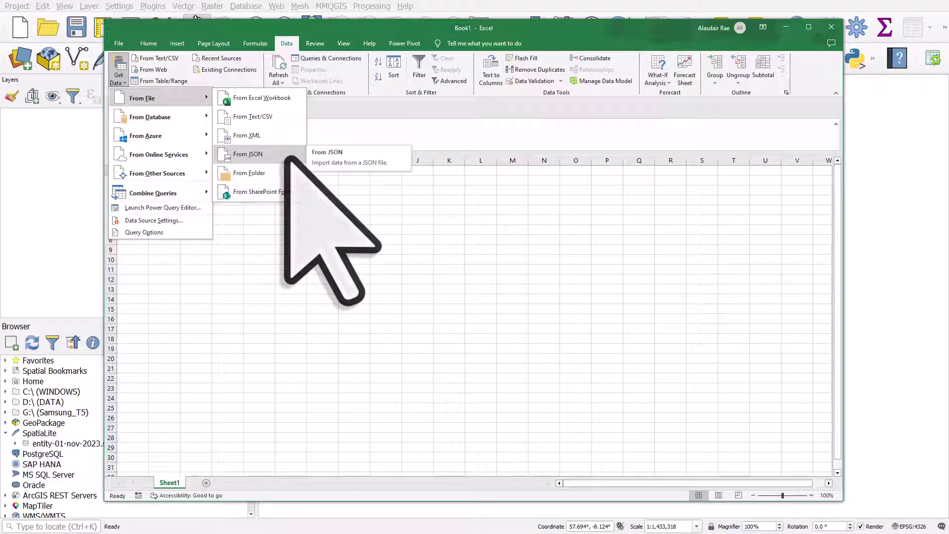
click(287, 157)
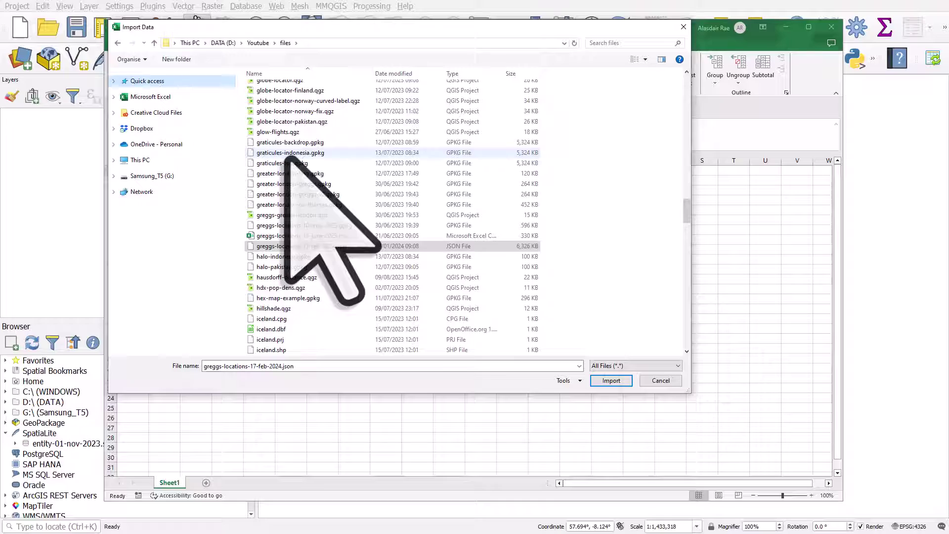
click(346, 245)
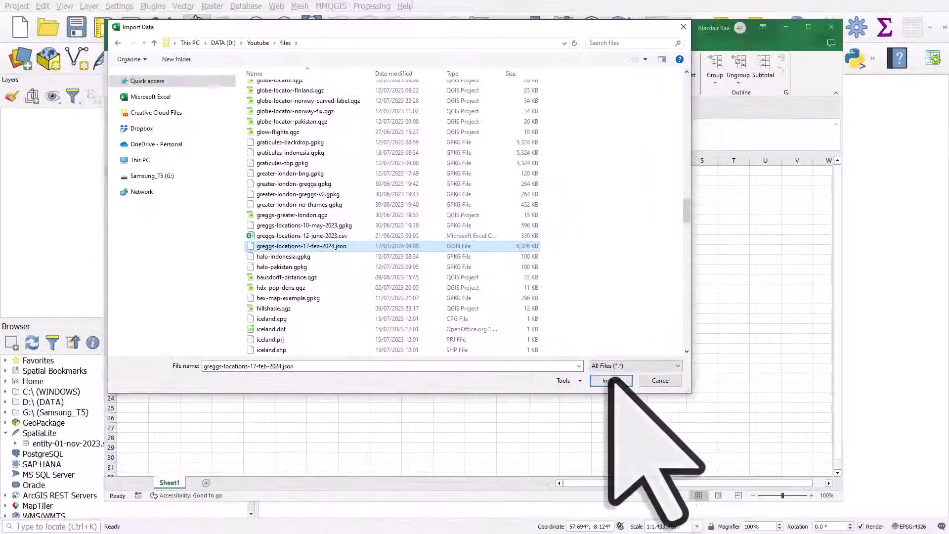
click(620, 380)
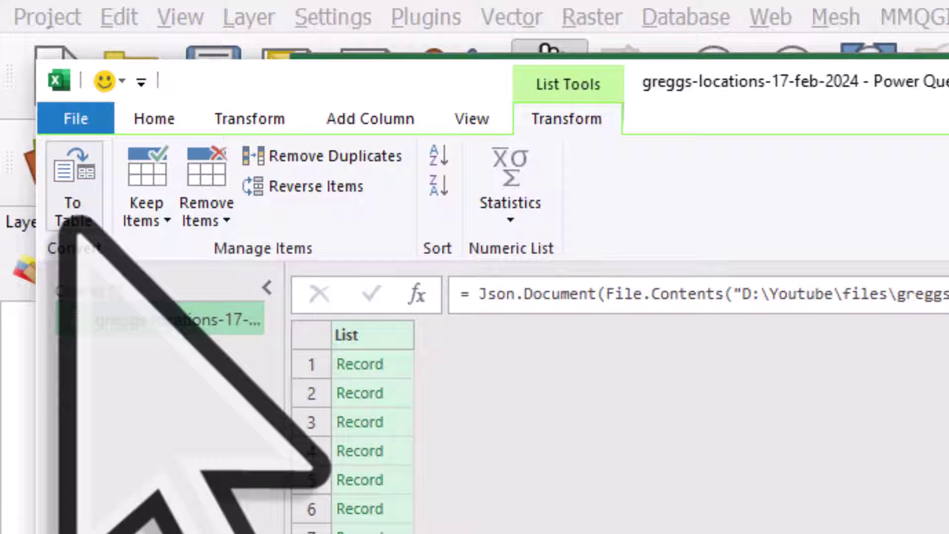
- Convert the record list to a table without a delimiter and expand Column1 into all of its fields
click(74, 202)
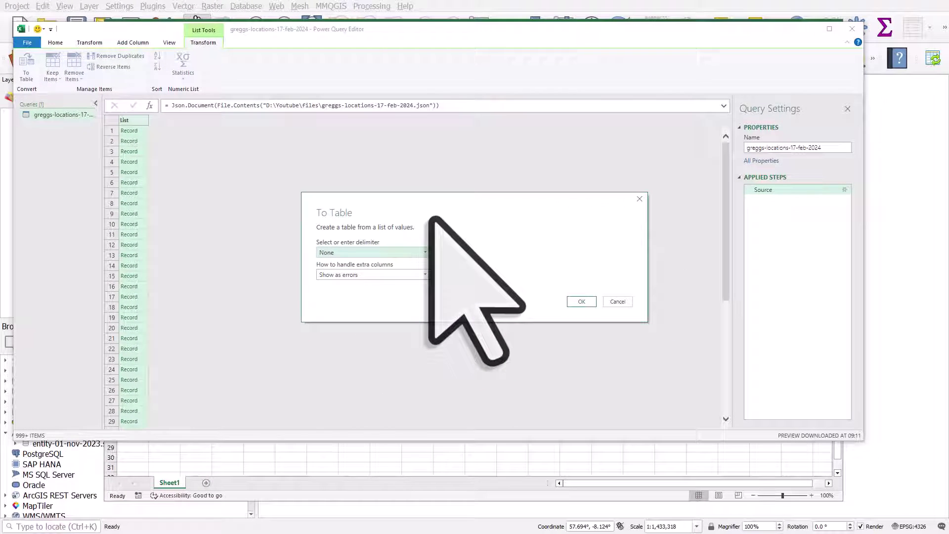
click(580, 303)
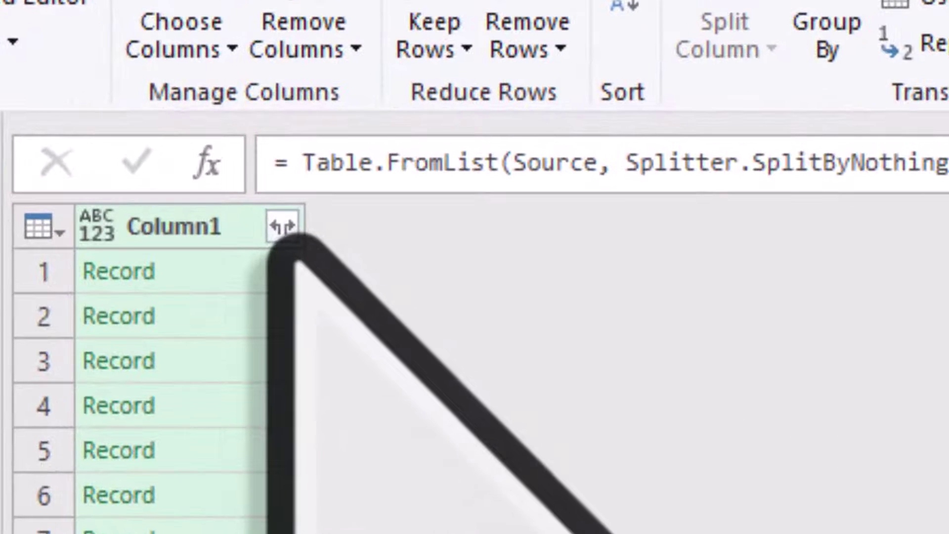
click(284, 244)
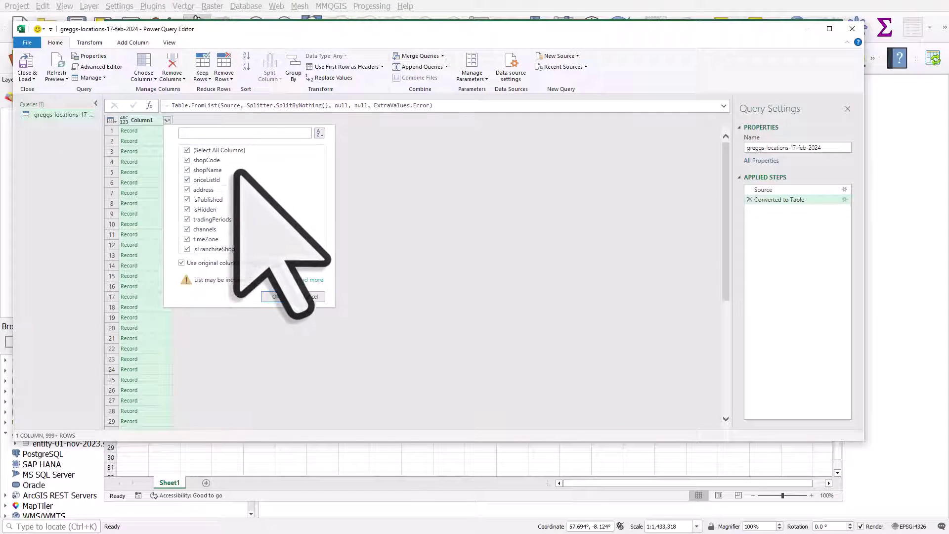
click(283, 296)
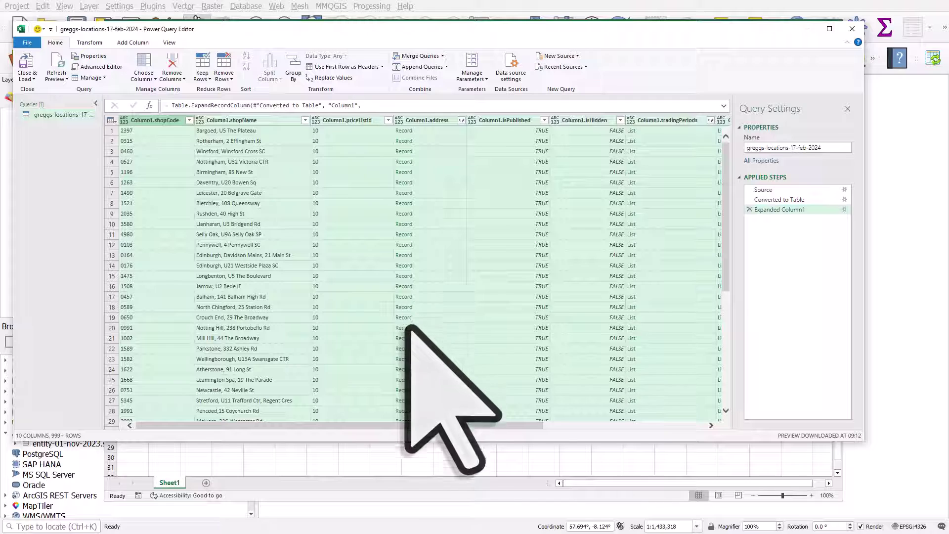
- Expand the Column1.address records into all address fields, keeping the original column name as prefix
drag(418, 425, 614, 426)
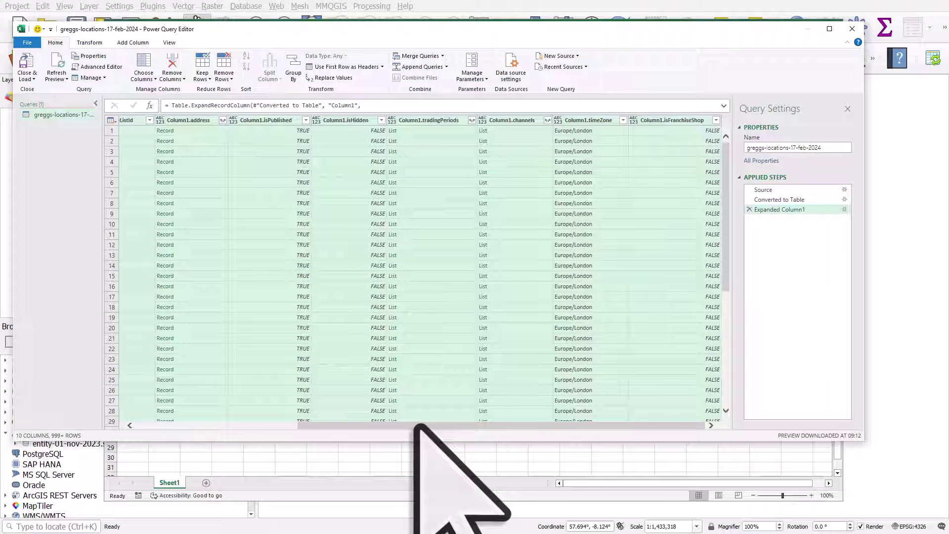
drag(622, 427, 437, 357)
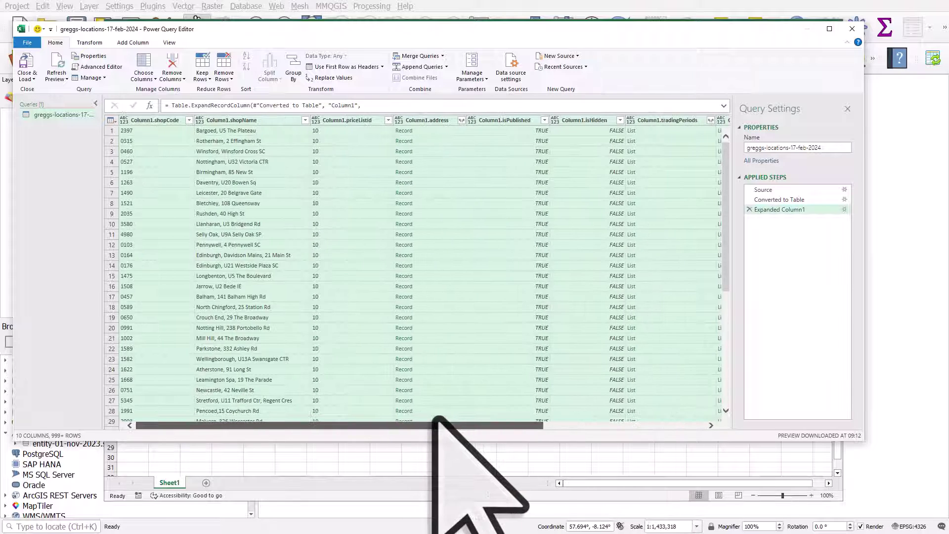
click(461, 120)
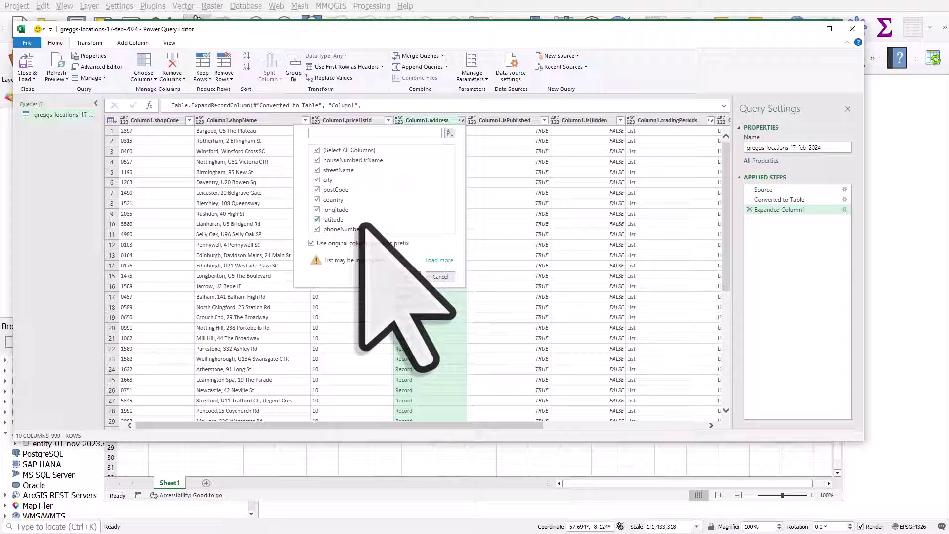
click(404, 277)
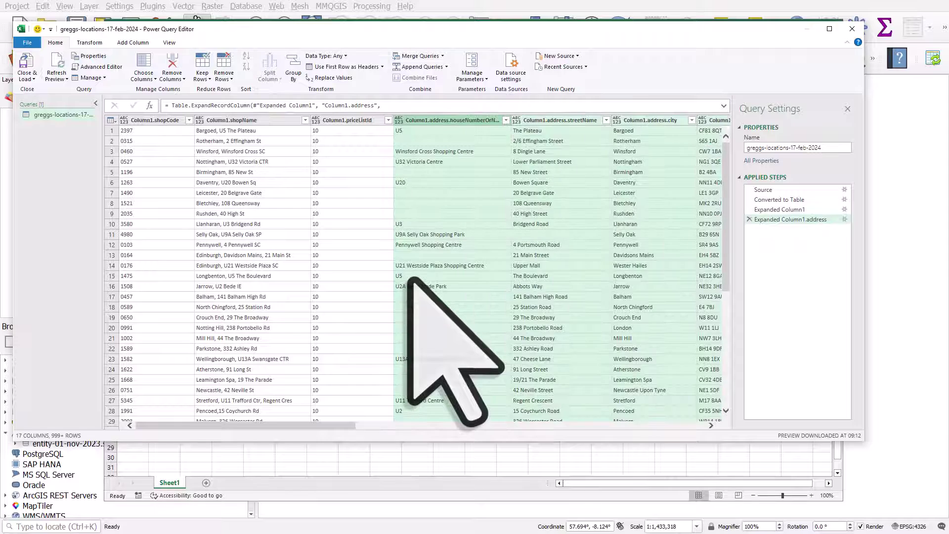
- Review the expansion options of the tradingPeriods column and load the query results into the workbook
drag(348, 427, 702, 438)
click(472, 120)
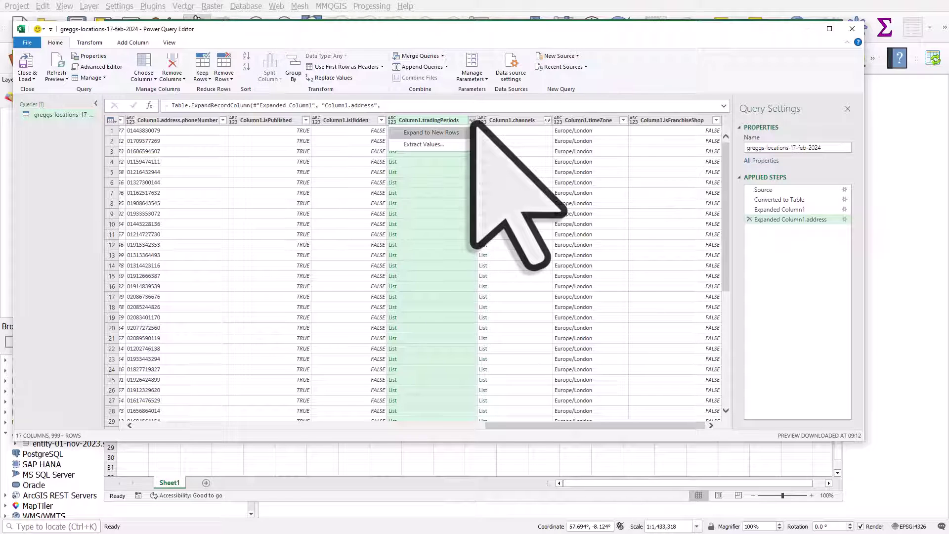
click(472, 121)
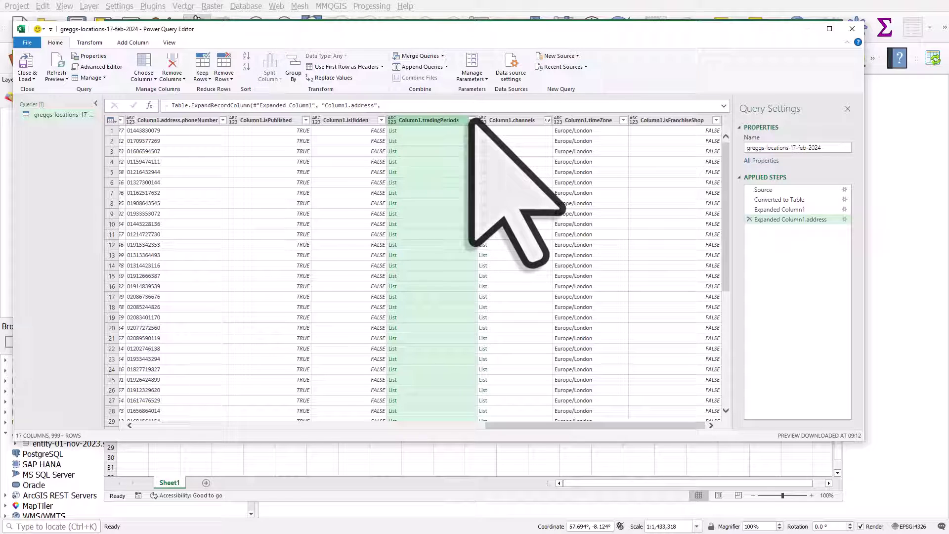
drag(563, 425, 173, 412)
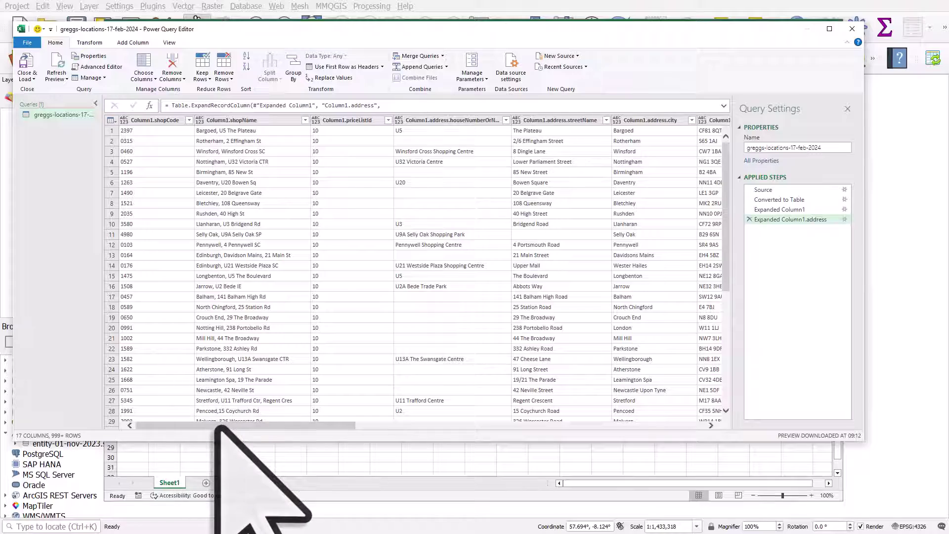
drag(217, 426, 158, 424)
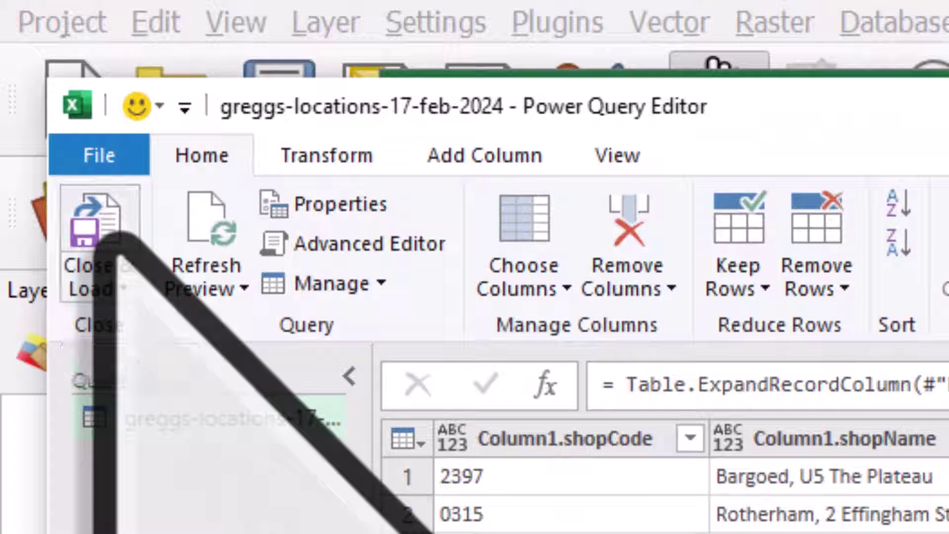
click(104, 240)
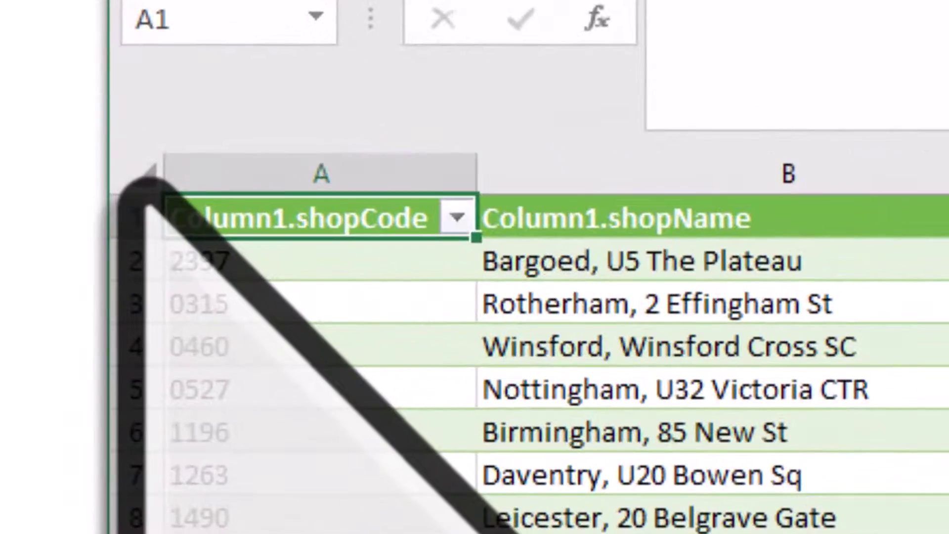
- Copy the entire loaded worksheet and paste it as plain values into cell A1 of a new blank workbook
click(150, 172)
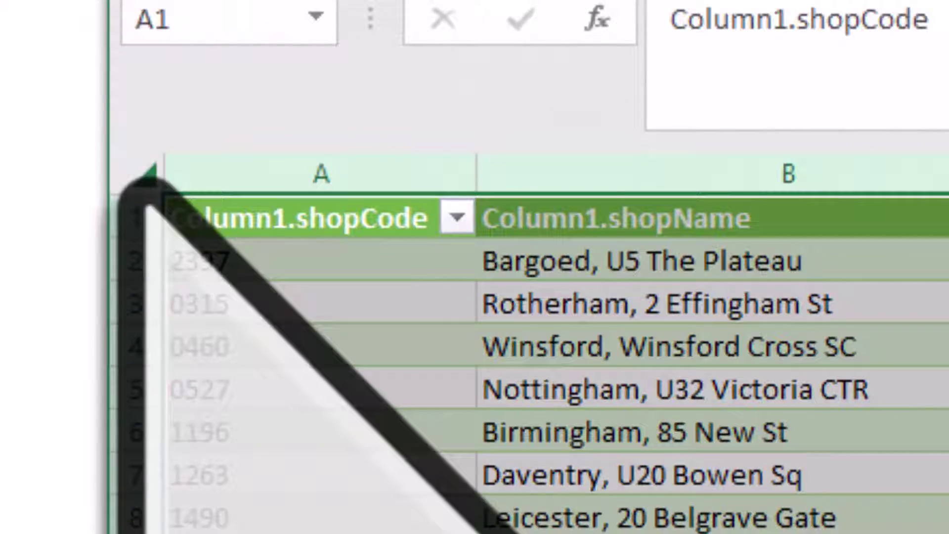
right_click(148, 201)
click(243, 324)
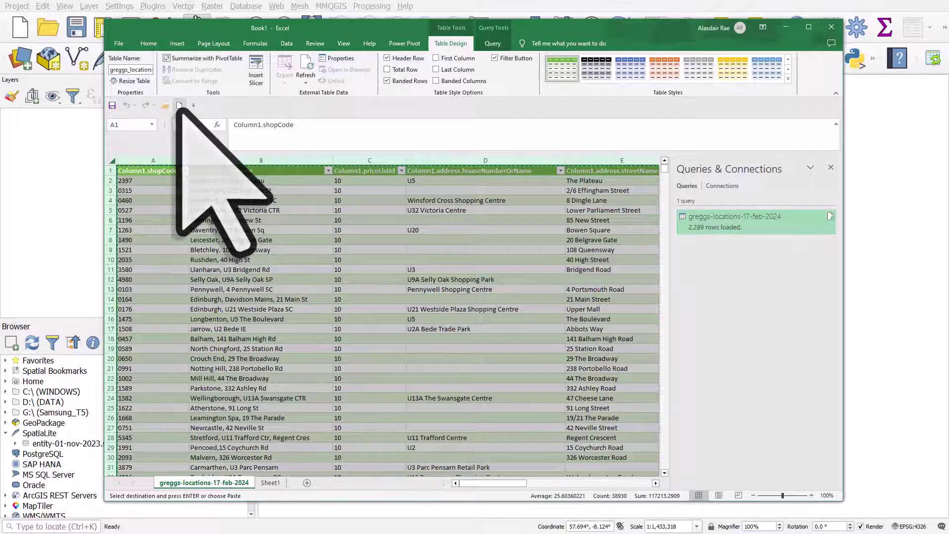
click(179, 105)
right_click(145, 183)
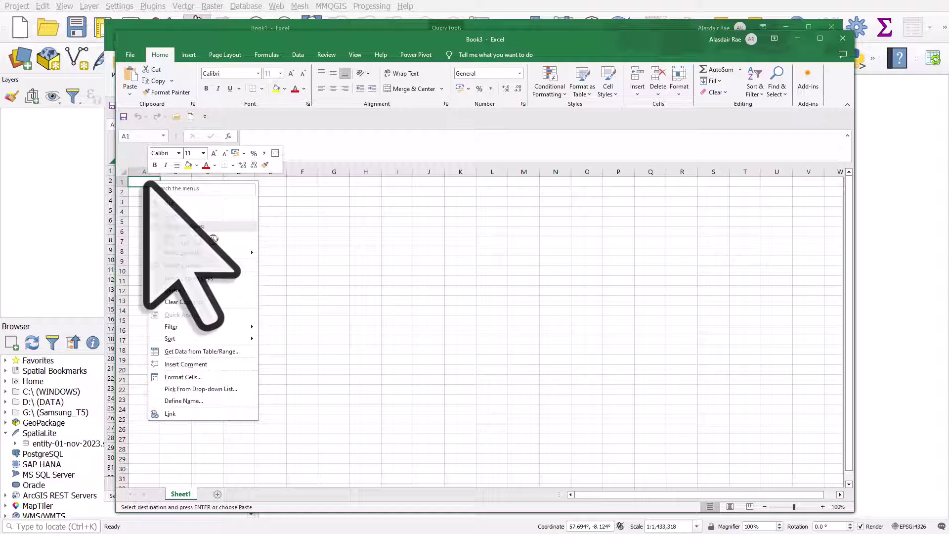
click(182, 240)
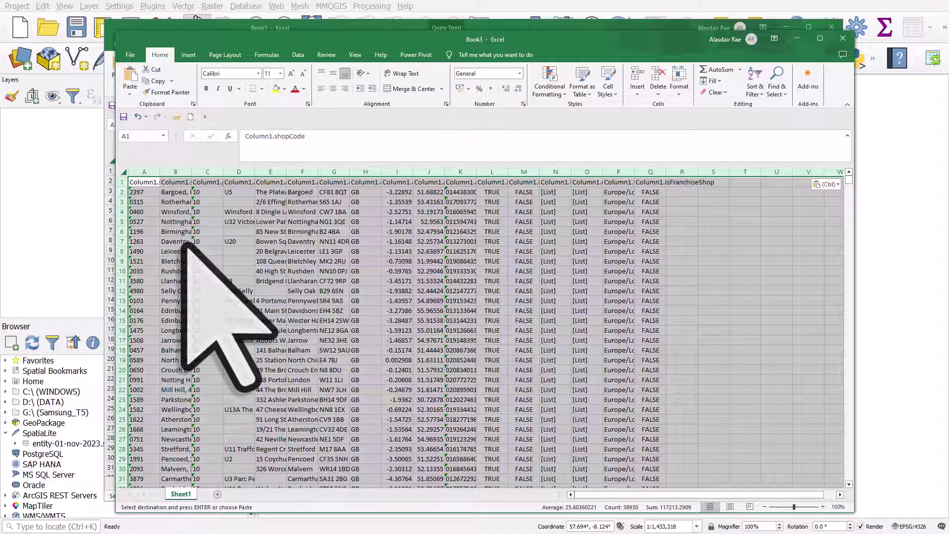
- Save the new workbook in D:\Youtube\files as greggs-locations-17-feb-2024 in CSV (Comma delimited) format
click(130, 54)
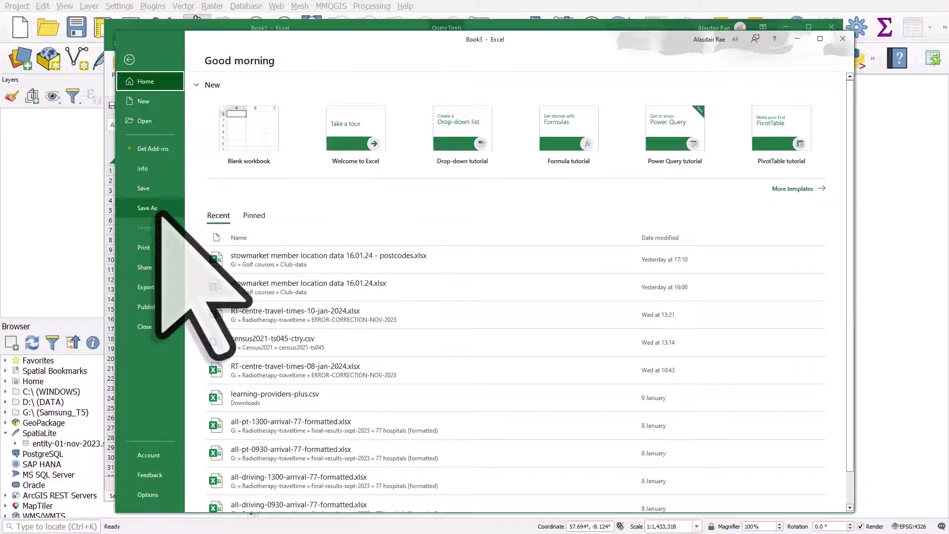
click(159, 212)
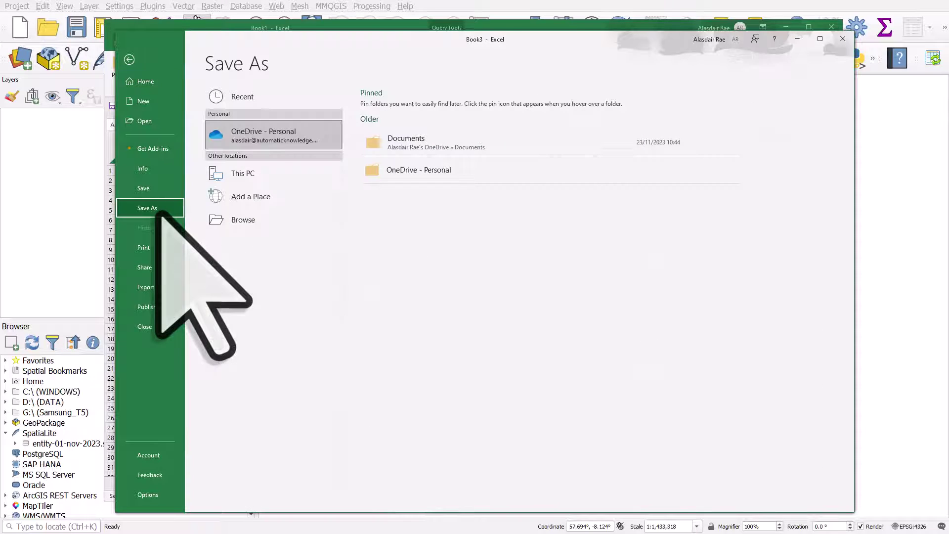
click(242, 220)
drag(275, 388, 164, 396)
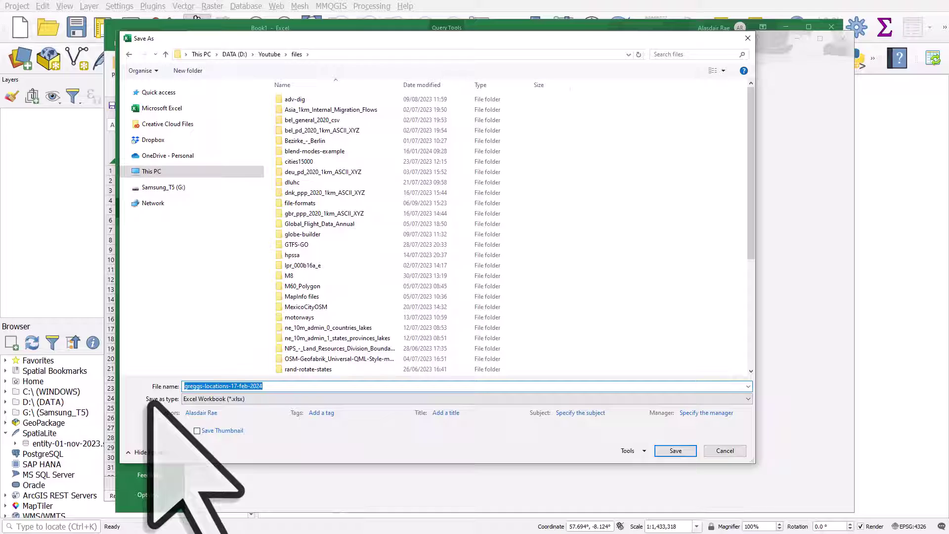
click(203, 399)
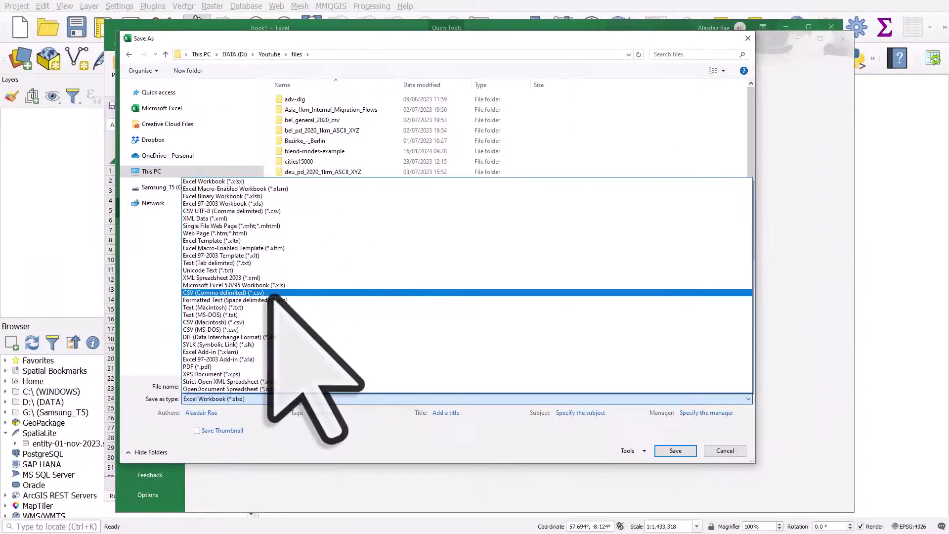
click(435, 302)
click(676, 437)
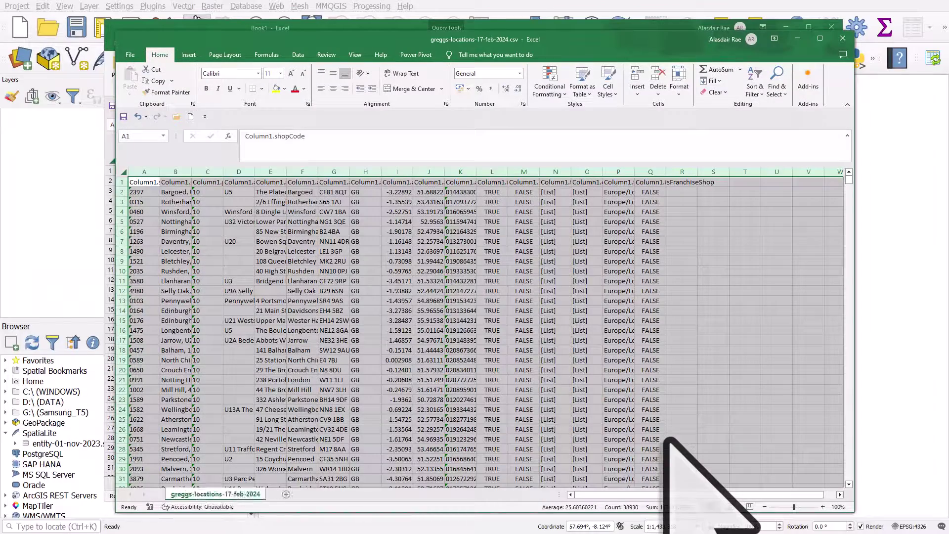
- Close the CSV workbook, discard the unsaved Book1 workbook and close the browser window with the shop JSON
click(843, 39)
click(832, 27)
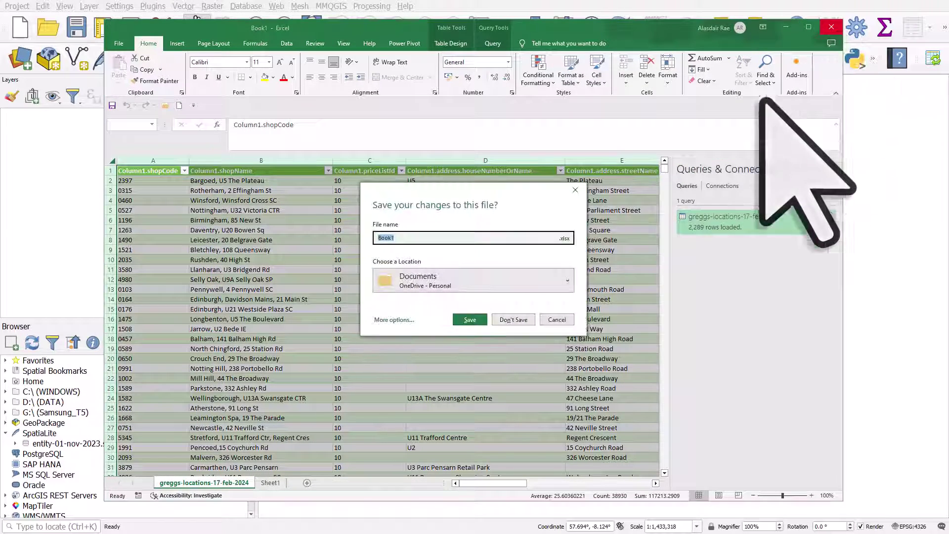
click(514, 319)
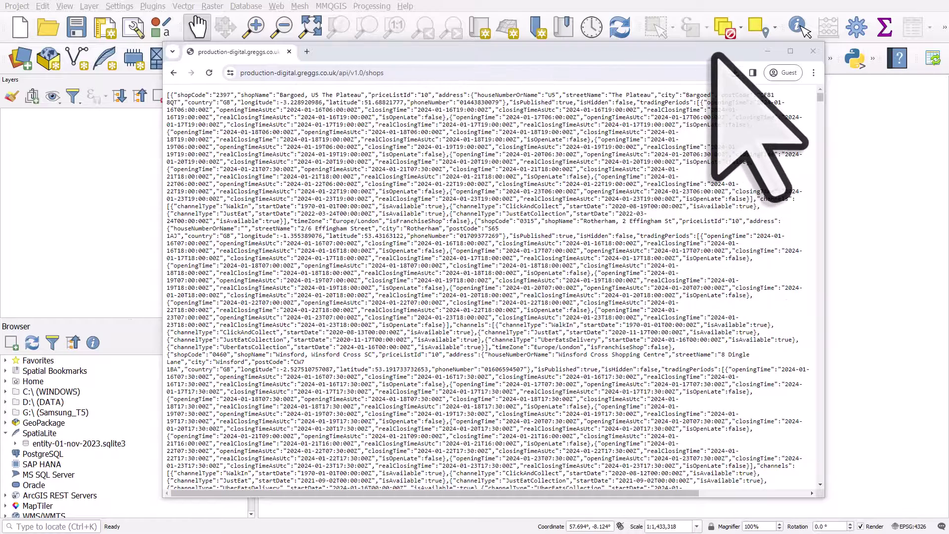
click(813, 51)
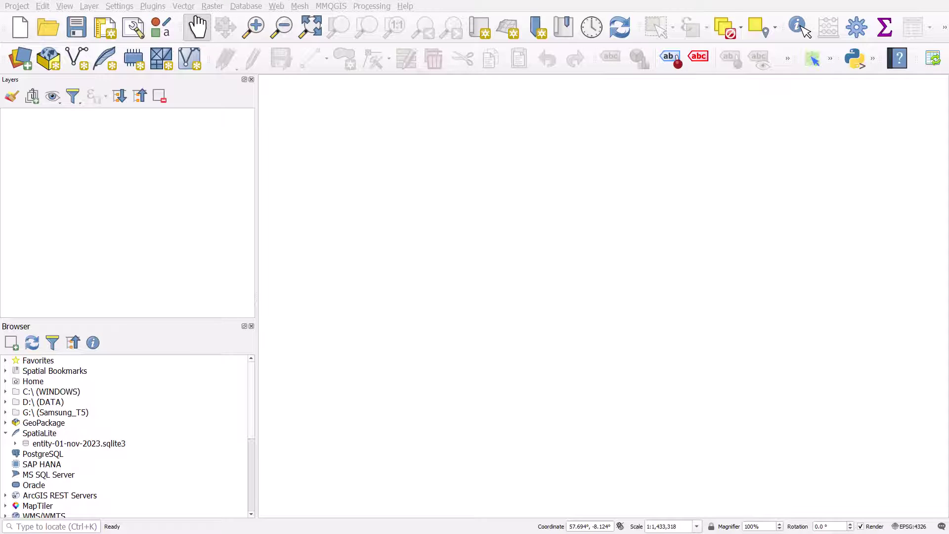
- Switch to File Explorer and open greggs-locations-17-feb-2024.csv from D:\Youtube\files in Excel
key(alt+Tab)
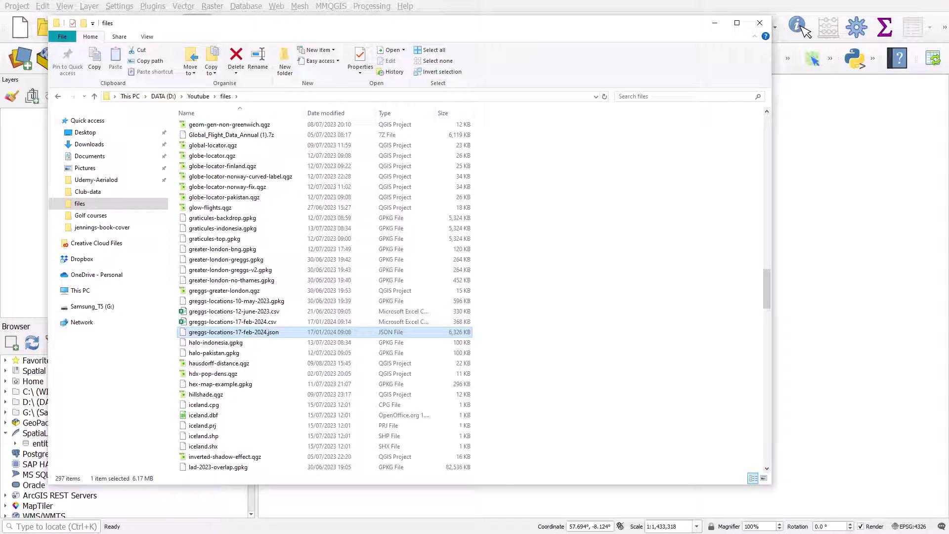
click(259, 322)
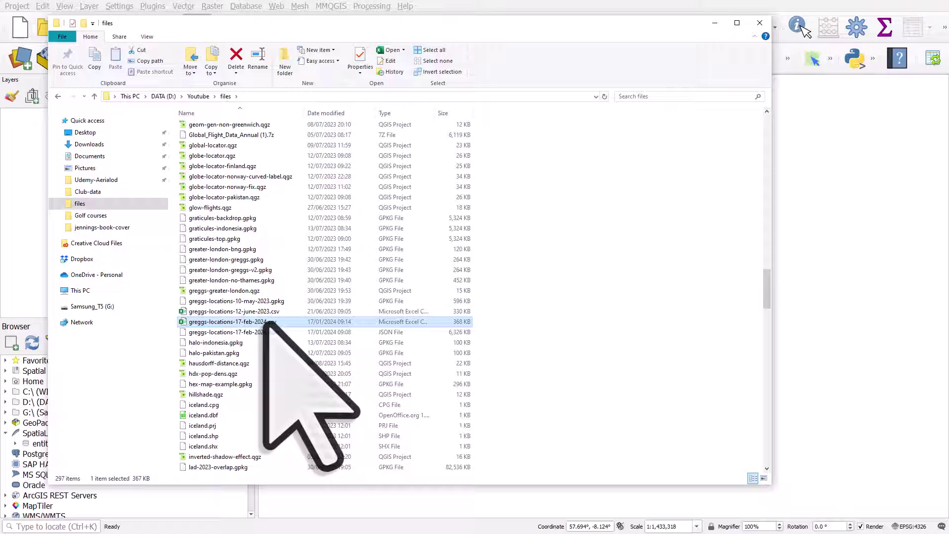
double_click(264, 322)
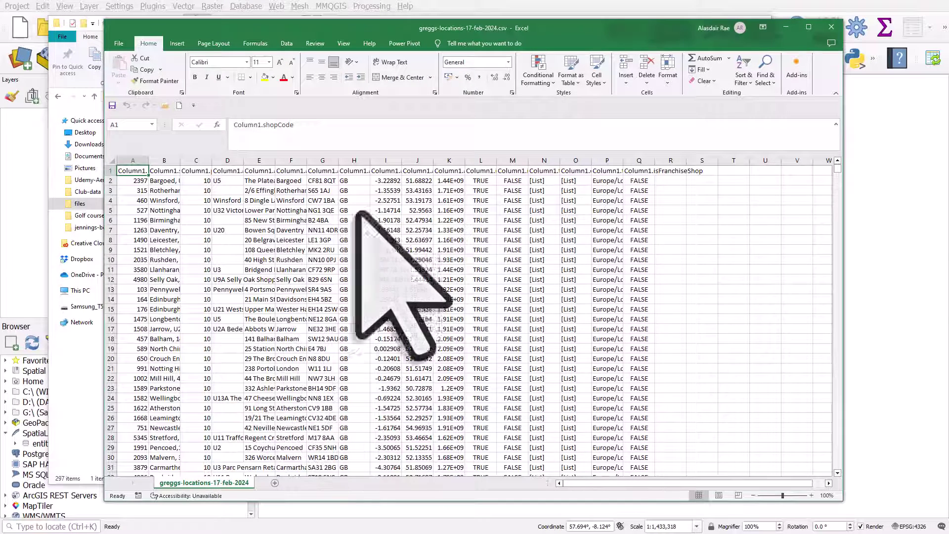
- Examine the full header names of the longitude and latitude columns
click(388, 171)
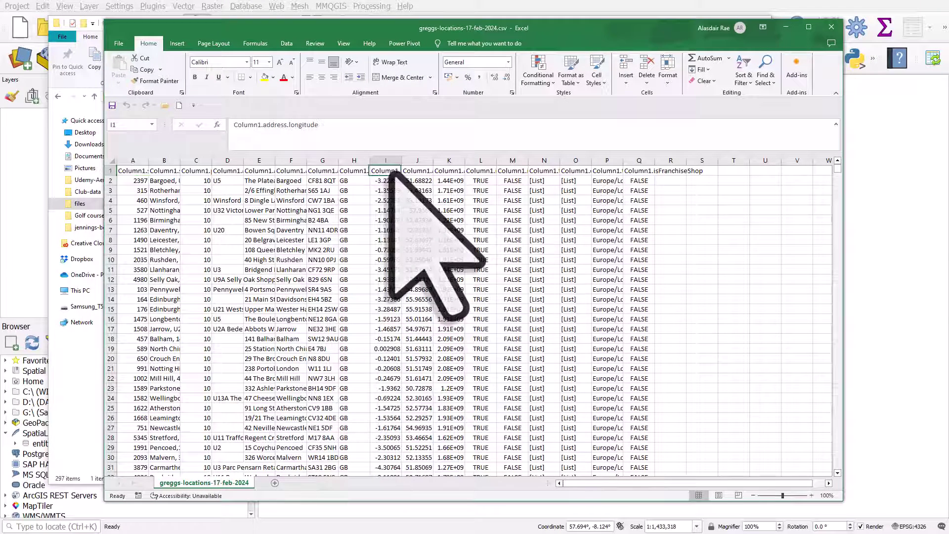
click(414, 173)
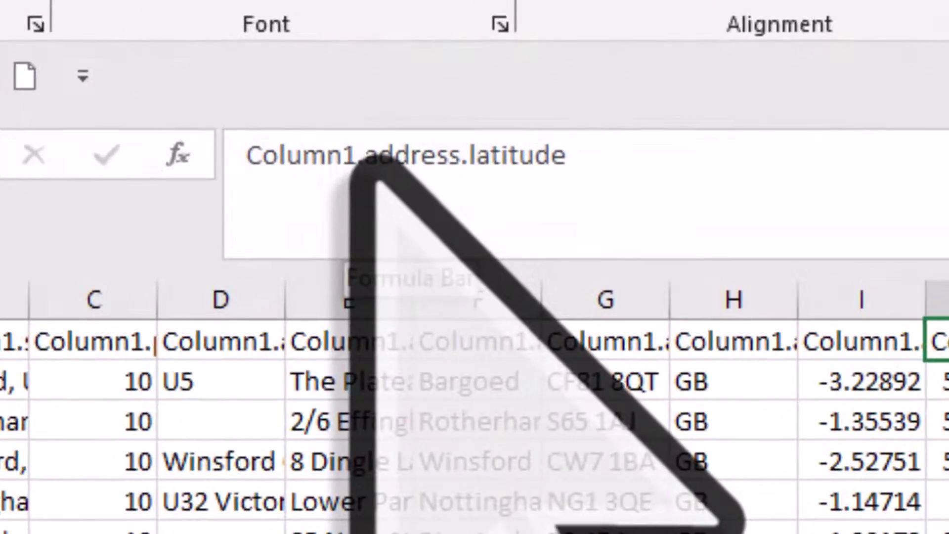
drag(261, 126, 318, 127)
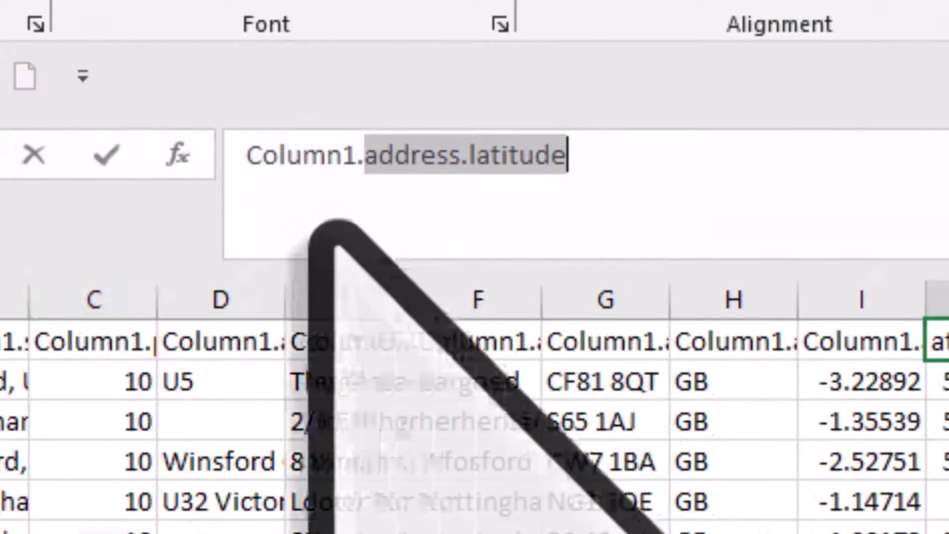
- Remove the "Column1." prefix from all headers in row 1 by replacing it with nothing
click(0, 341)
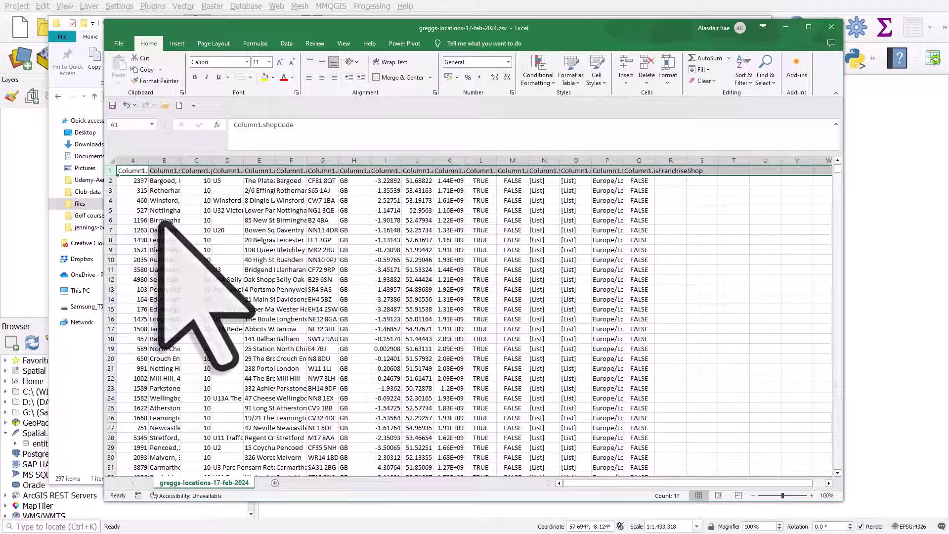
key(ctrl+f)
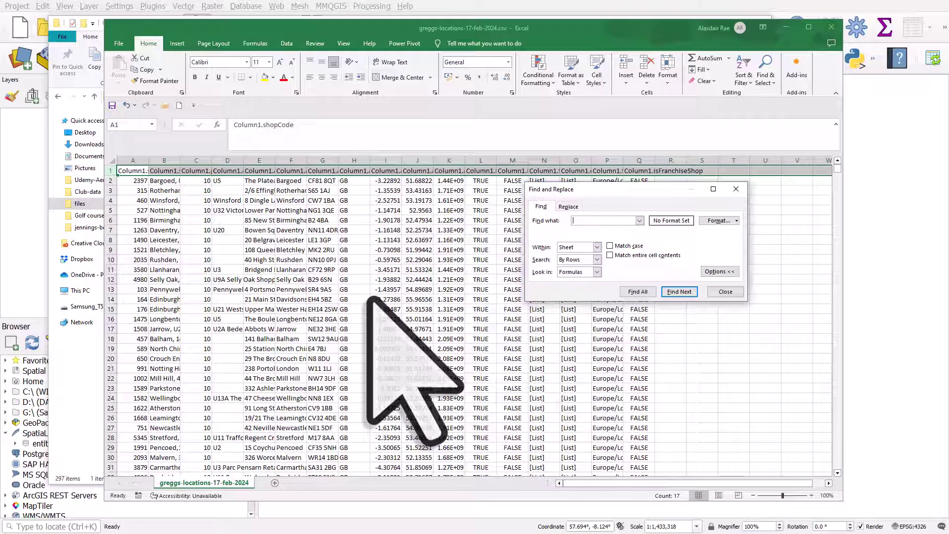
text(Co)
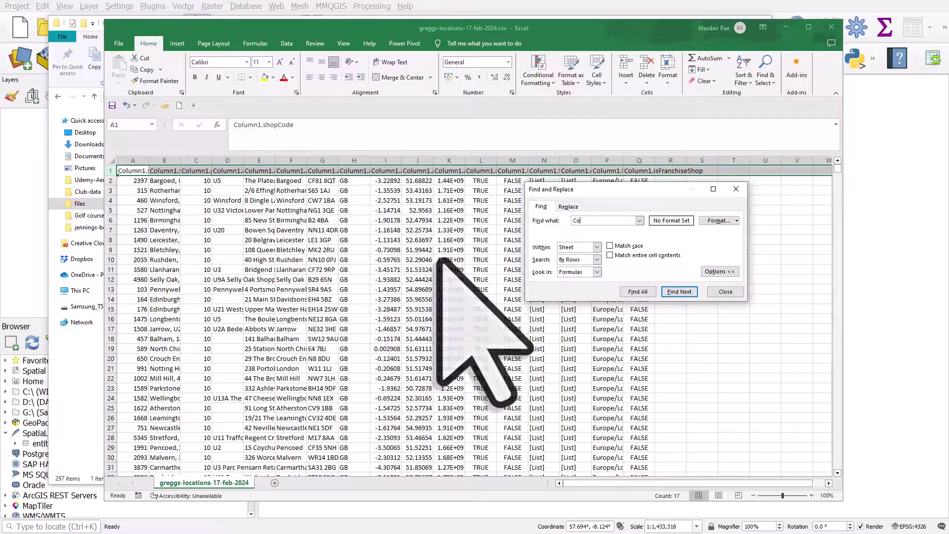
text(lumn1)
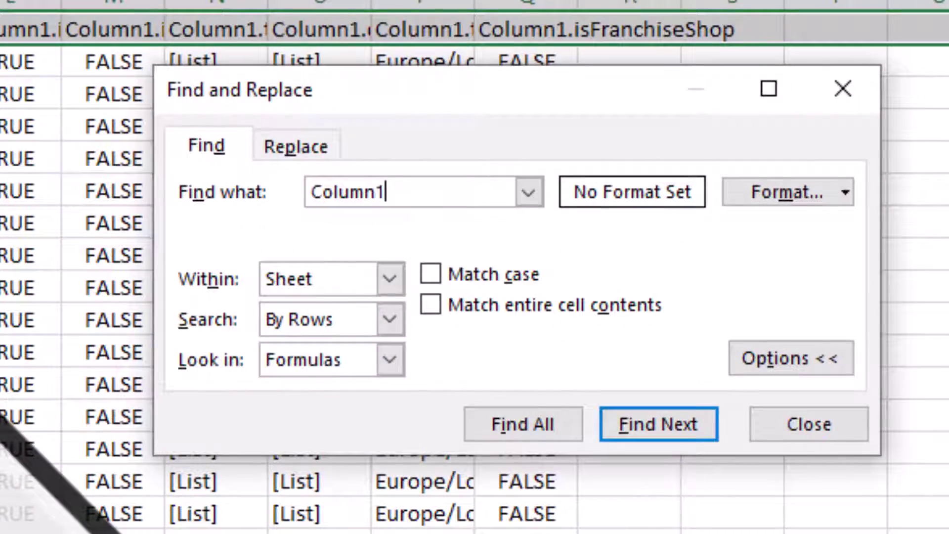
text(.)
click(297, 147)
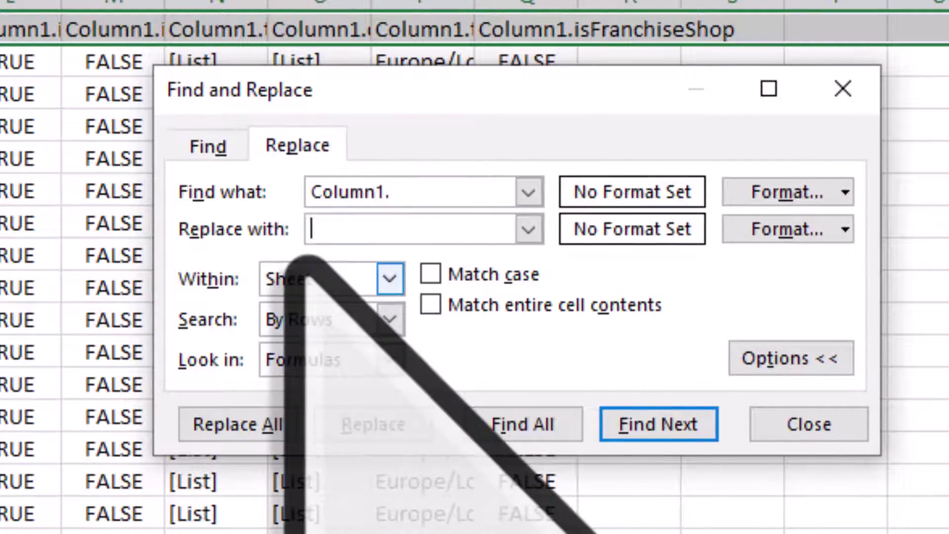
click(273, 424)
click(35, 420)
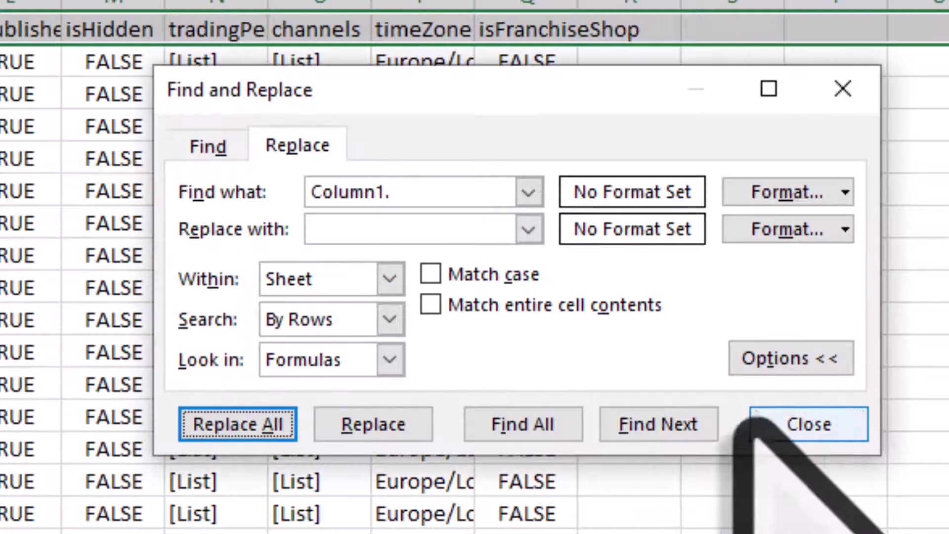
key(Escape)
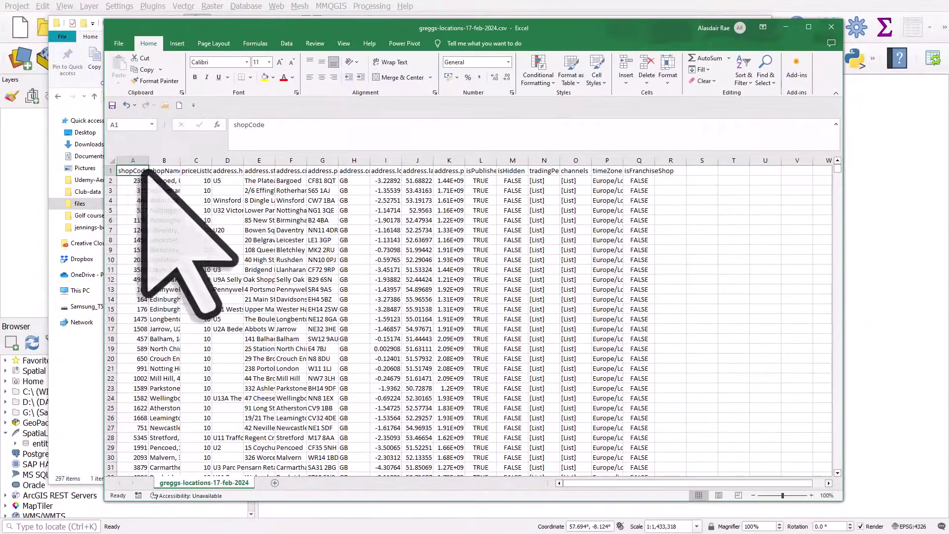
- Check the cleaned headers, save and close the CSV file, and minimise File Explorer to return to QGIS
key(Up)
key(Up)
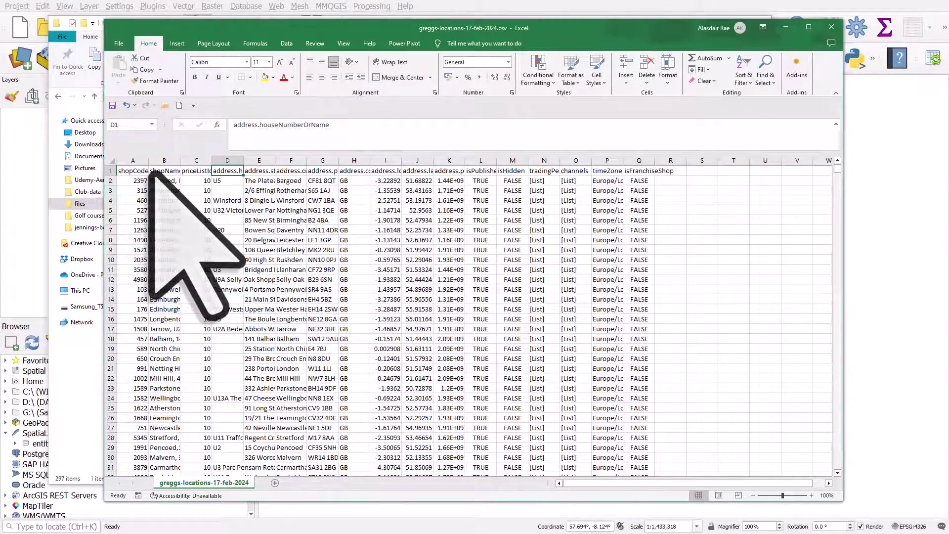
click(142, 172)
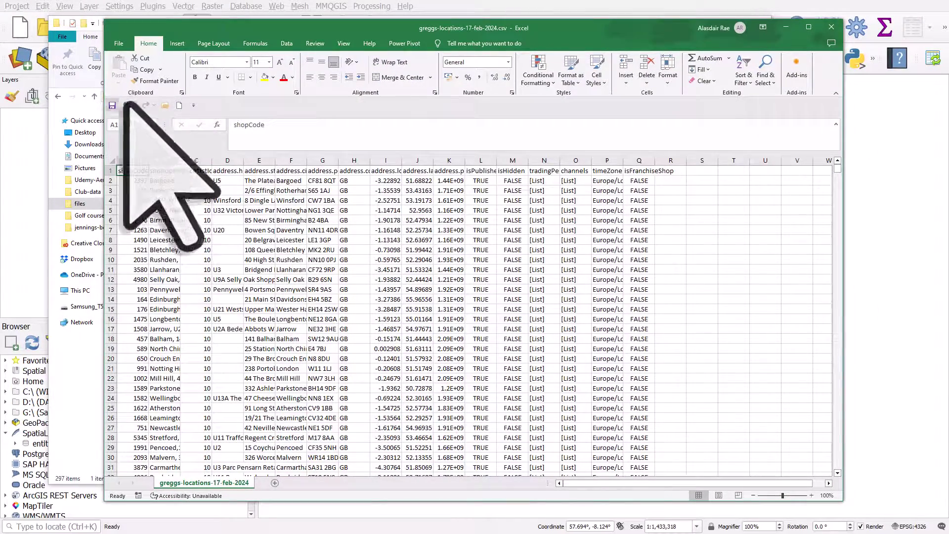
click(831, 27)
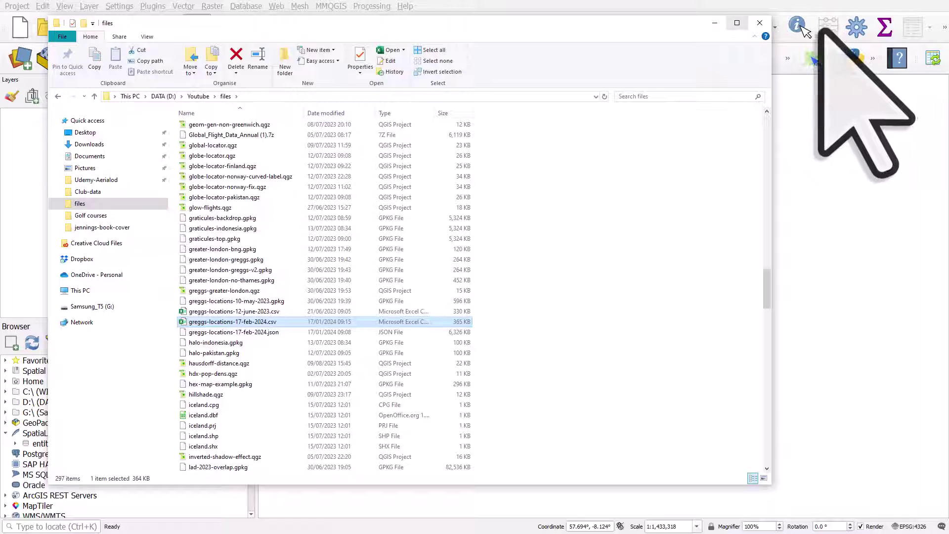
click(714, 23)
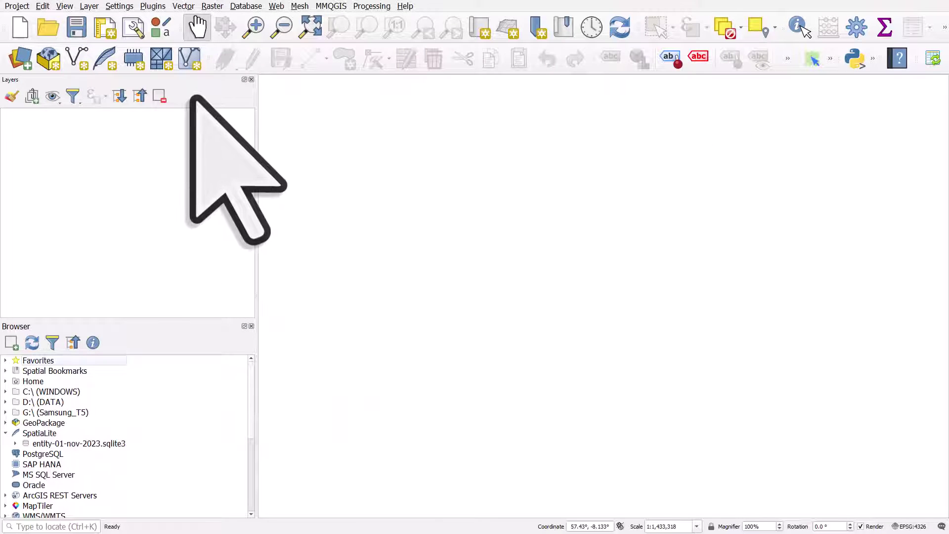
- Start a delimited text layer import with D:\Youtube\files\greggs-locations-17-feb-2024.csv as the source file
click(20, 61)
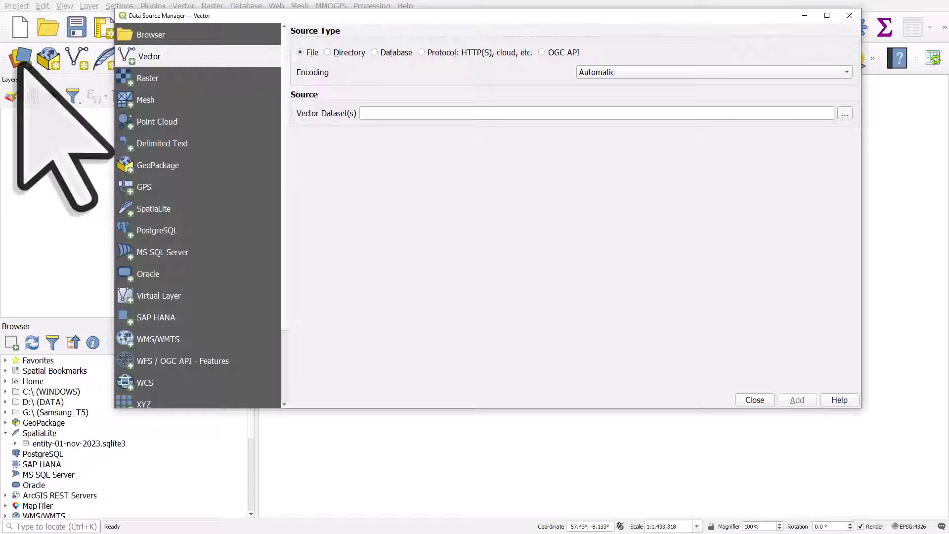
click(182, 145)
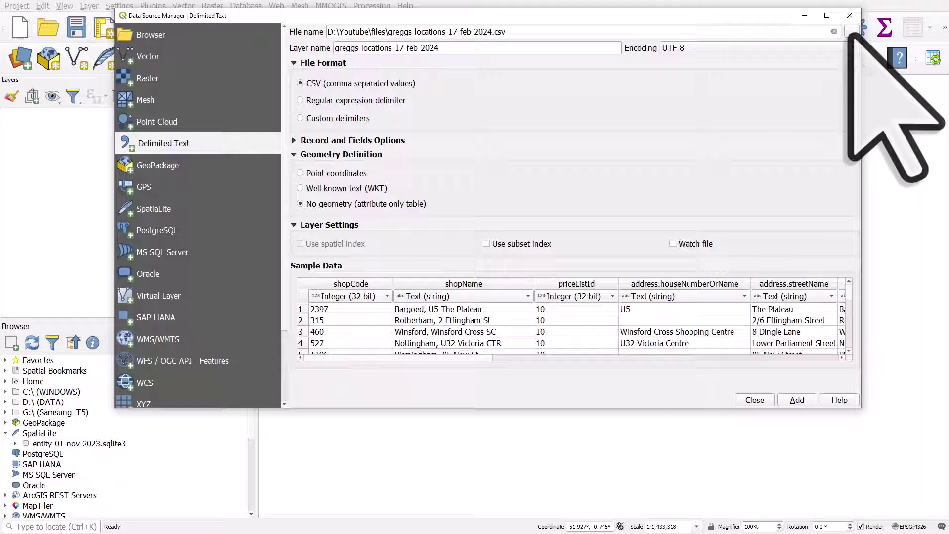
drag(810, 34, 327, 33)
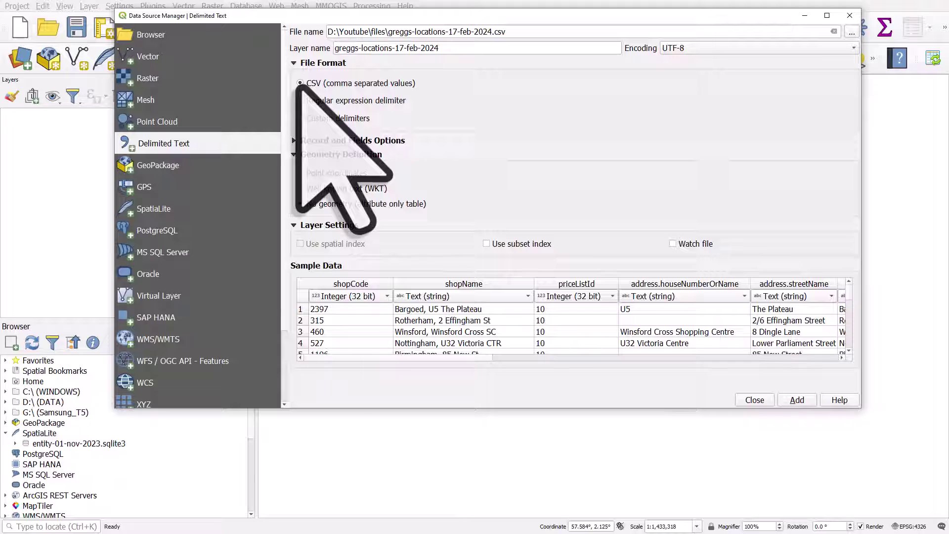
- Review the record and field options and define the geometry as point coordinates, with address.longitude as X and address.latitude as Y
click(293, 140)
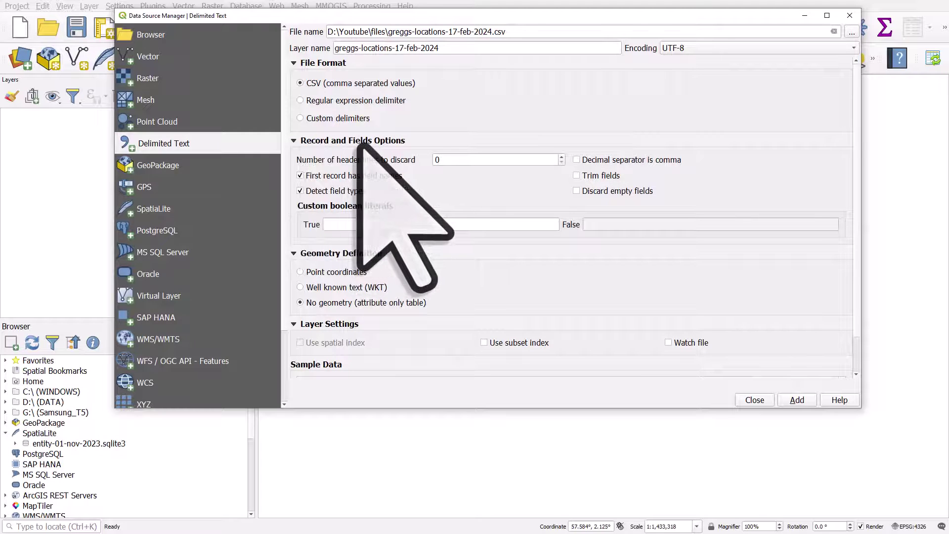
click(296, 142)
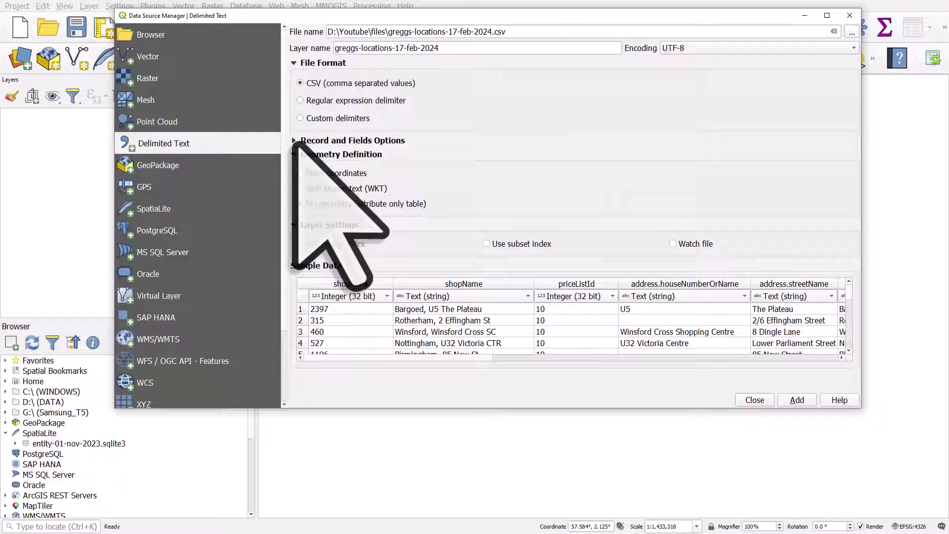
click(317, 174)
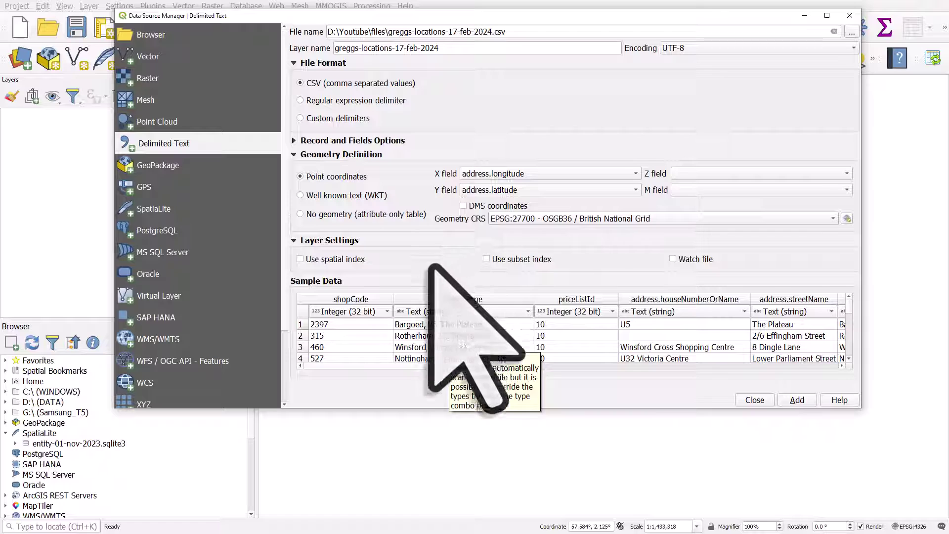
drag(426, 366, 633, 372)
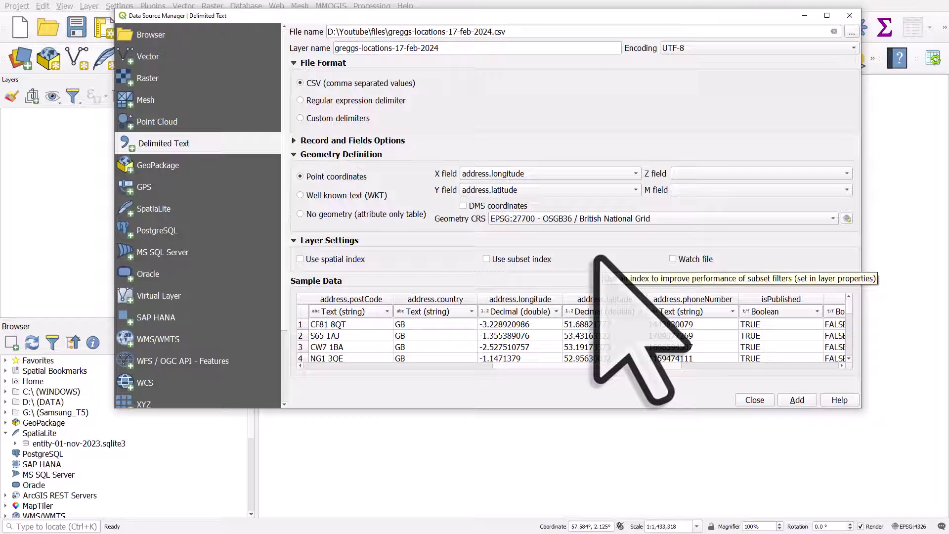
- Set the geometry CRS to EPSG:4326 - WGS 84 and add the Greggs locations layer to the map
click(601, 219)
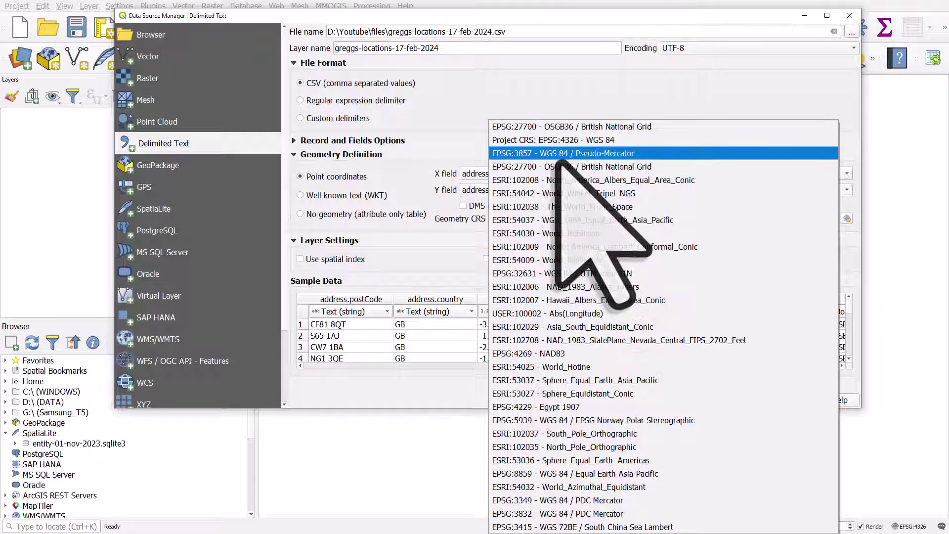
click(574, 141)
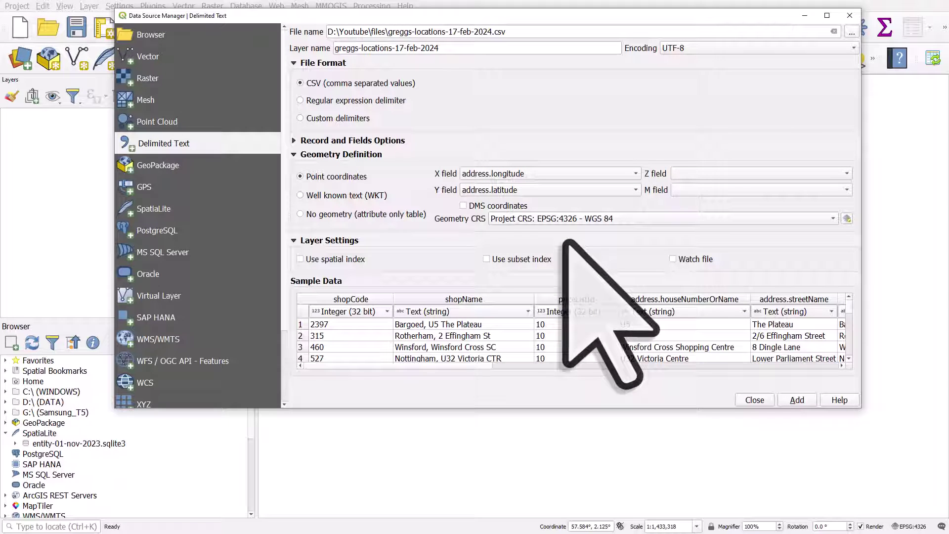
click(847, 219)
click(347, 81)
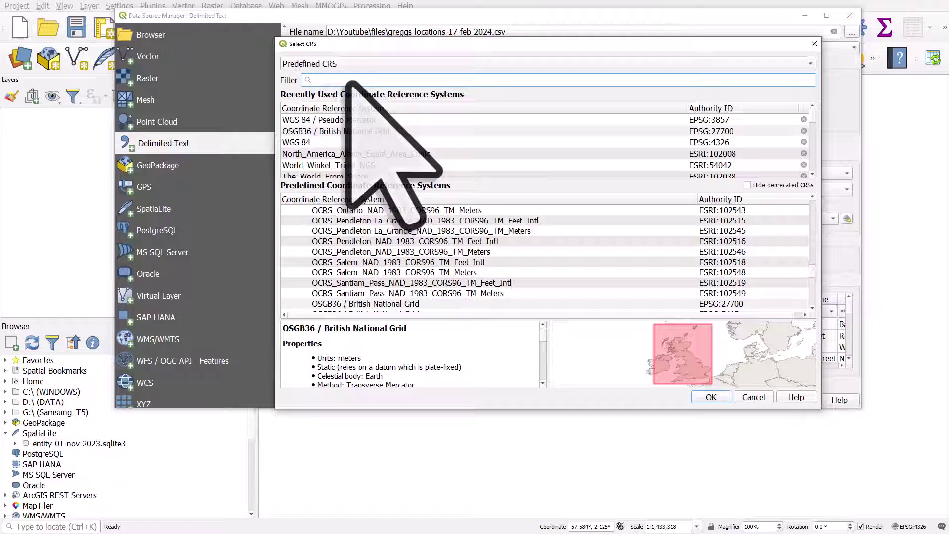
text(4)
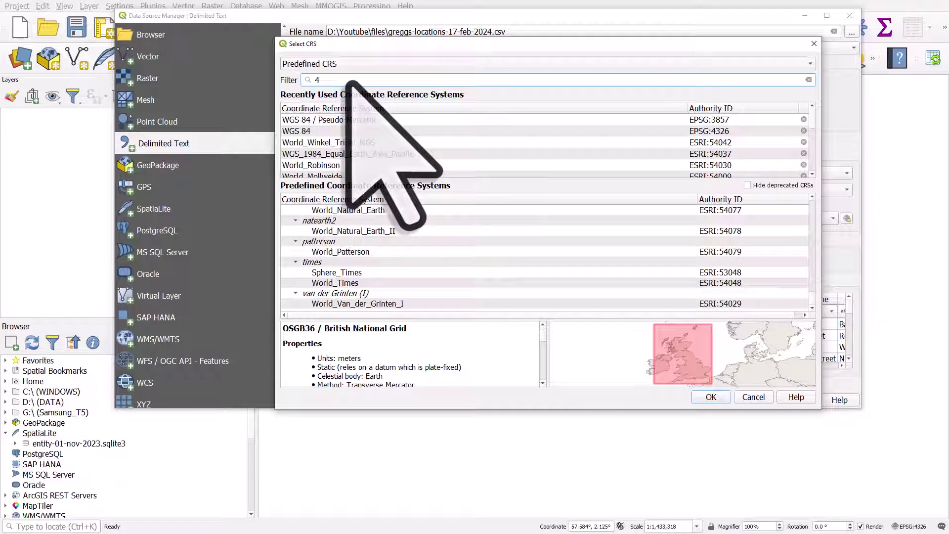
text(326)
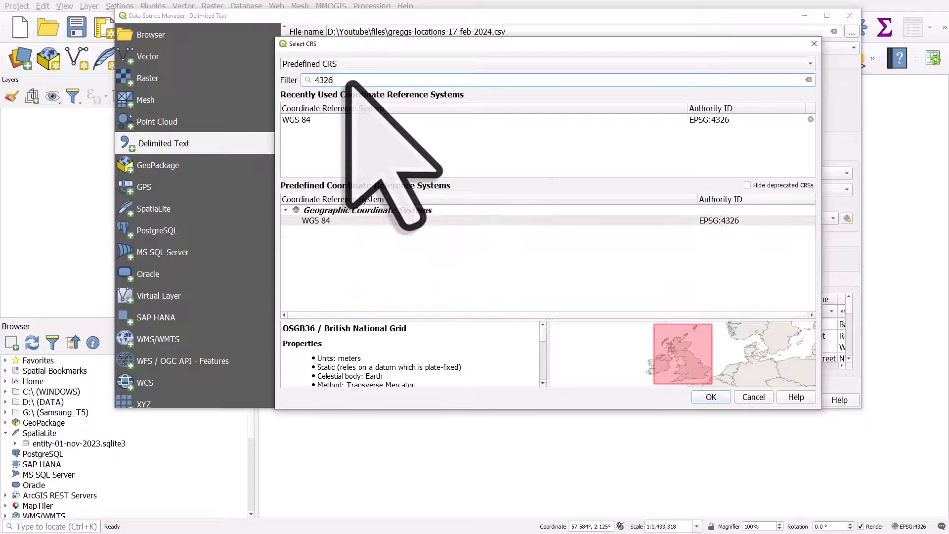
click(331, 222)
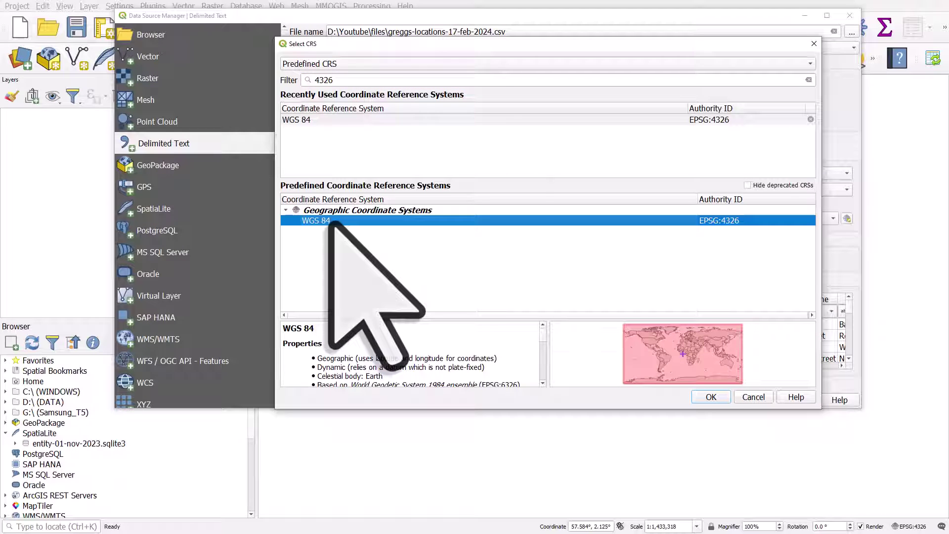
click(712, 397)
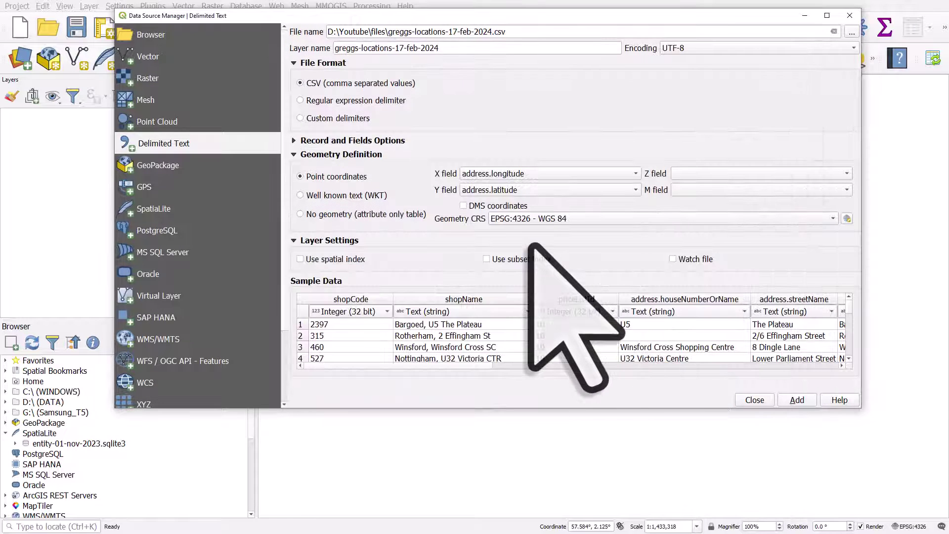
click(797, 400)
click(755, 400)
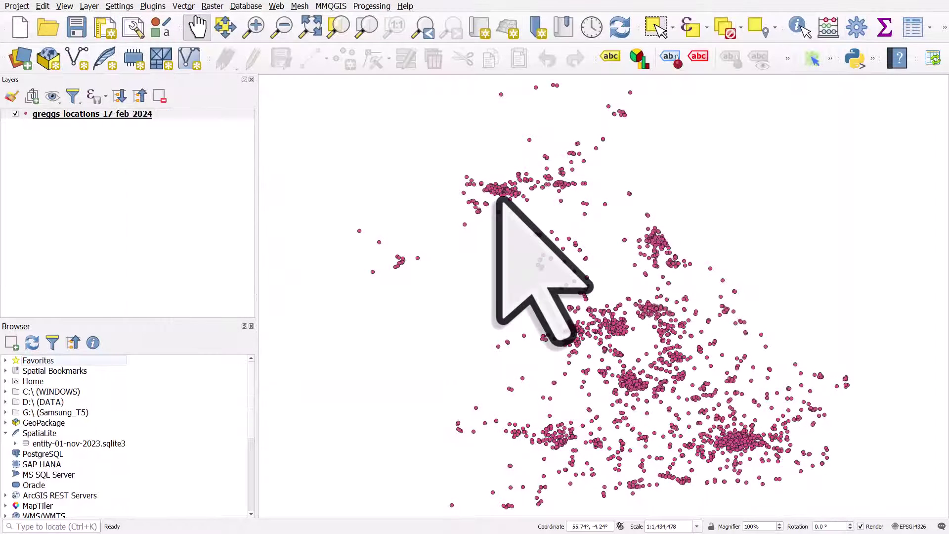
- Add the OpenStreetMap XYZ tiles as a basemap and place the layer beneath the Greggs locations layer
drag(110, 319, 114, 300)
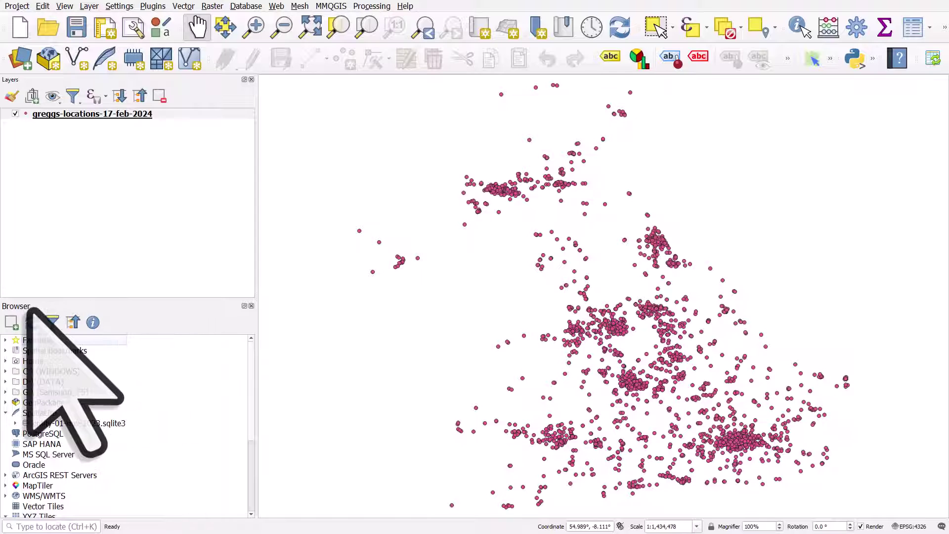
scroll(31, 454, down, 2)
double_click(31, 454)
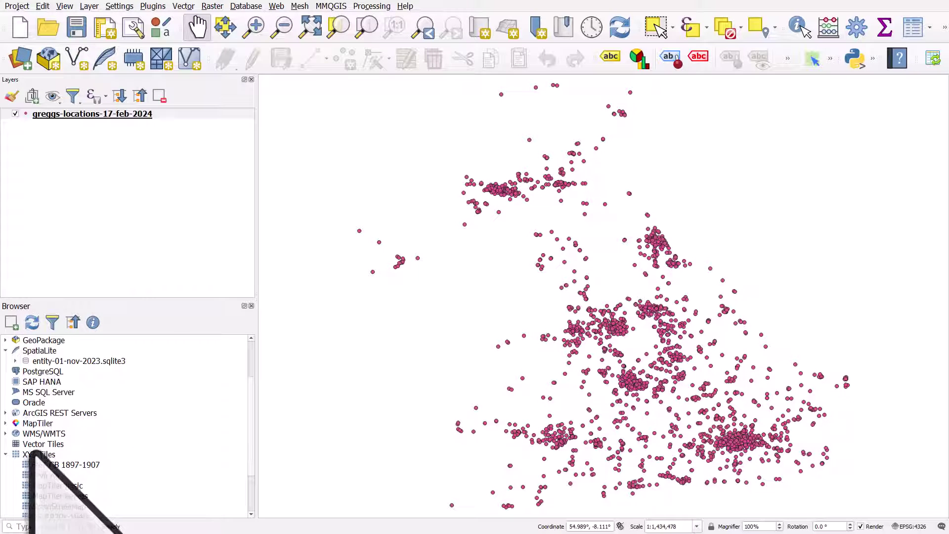
click(54, 453)
scroll(59, 448, down, 2)
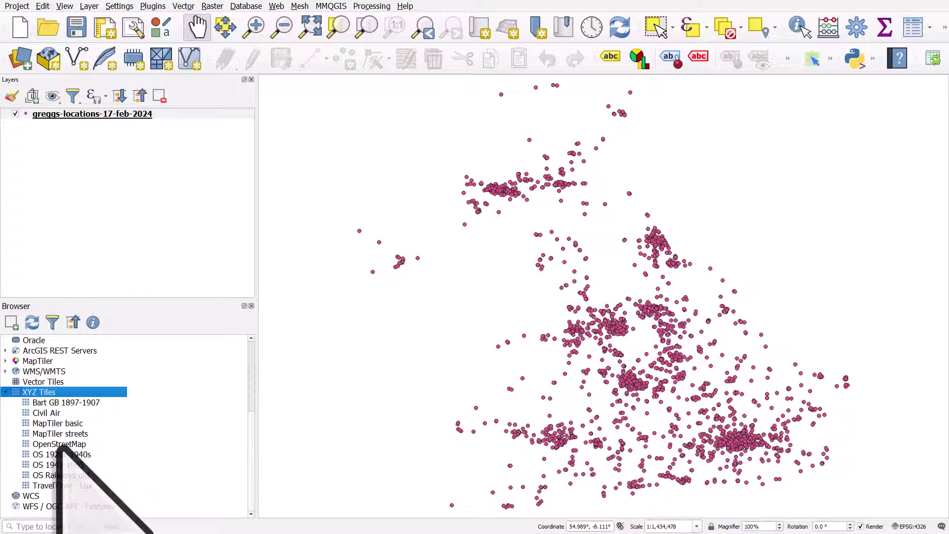
double_click(59, 445)
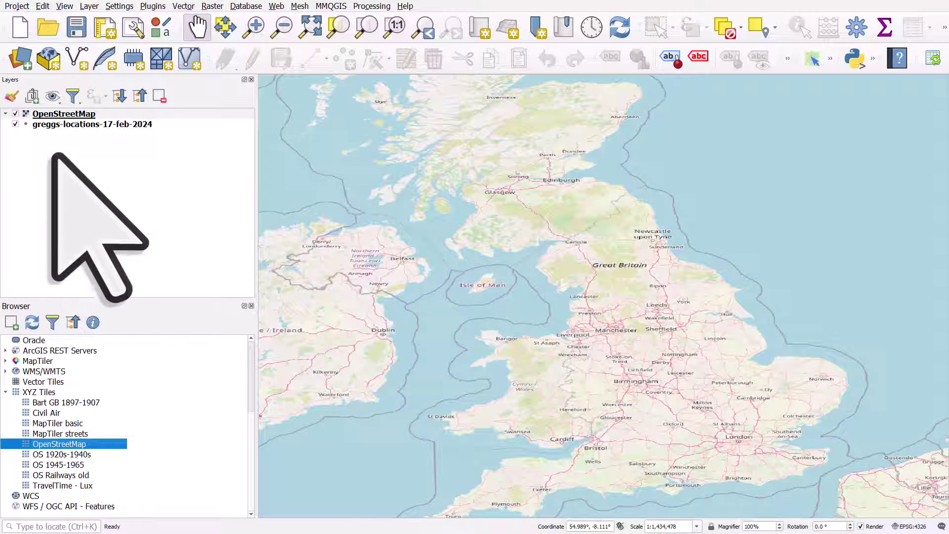
drag(54, 117, 95, 165)
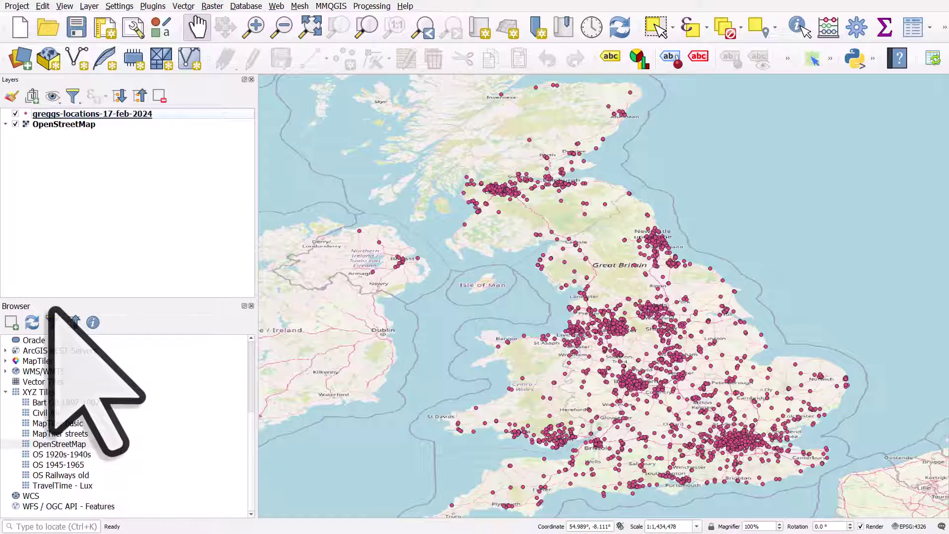
click(66, 6)
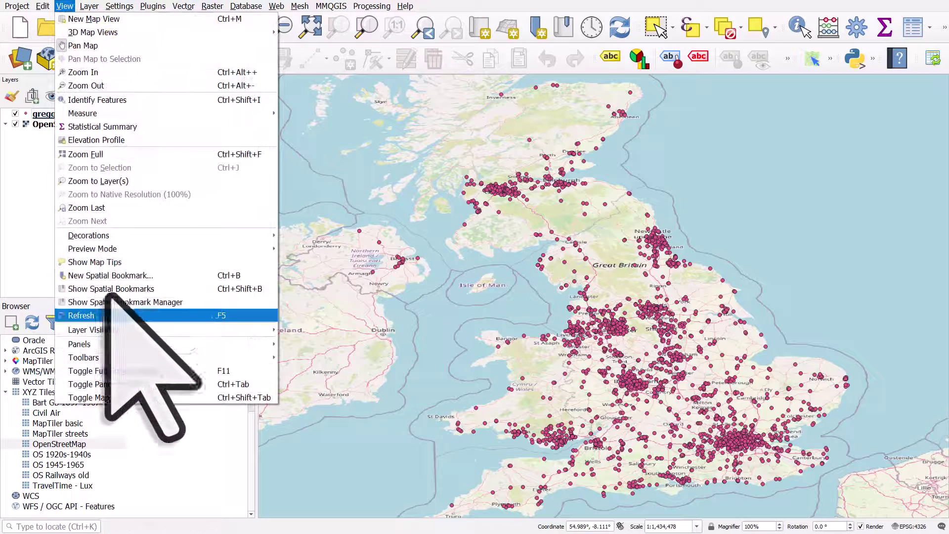
mouse_move(147, 341)
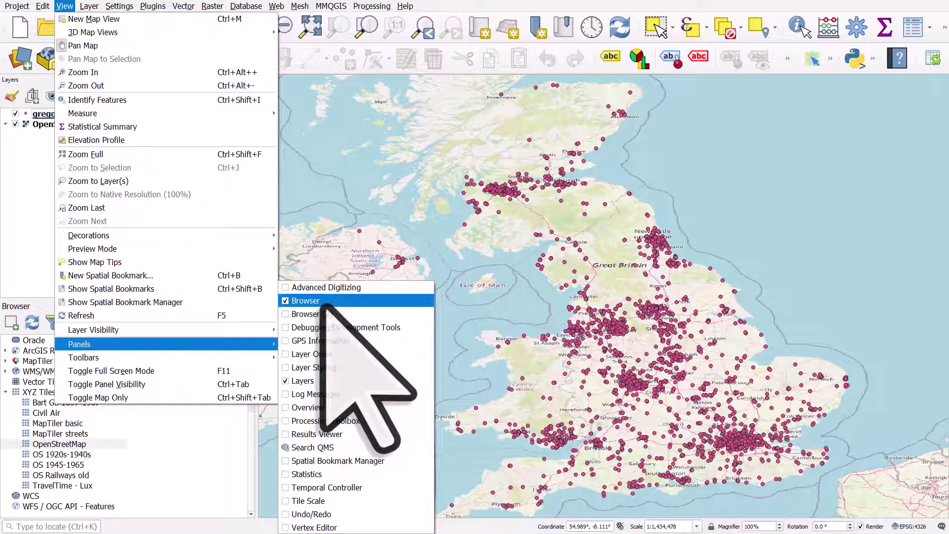
click(423, 5)
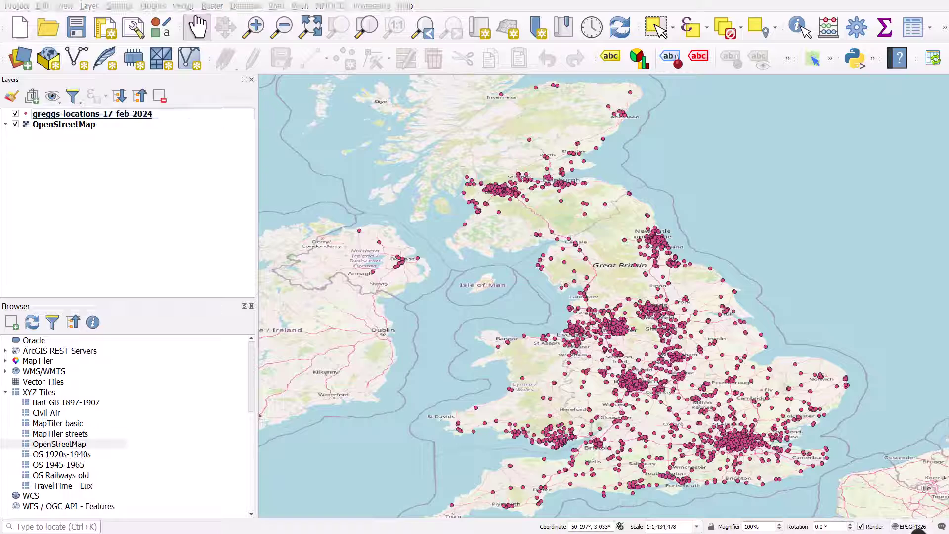
- Set the project CRS to WGS 84 / Pseudo-Mercator, EPSG:3857
drag(0, 98, 596, 64)
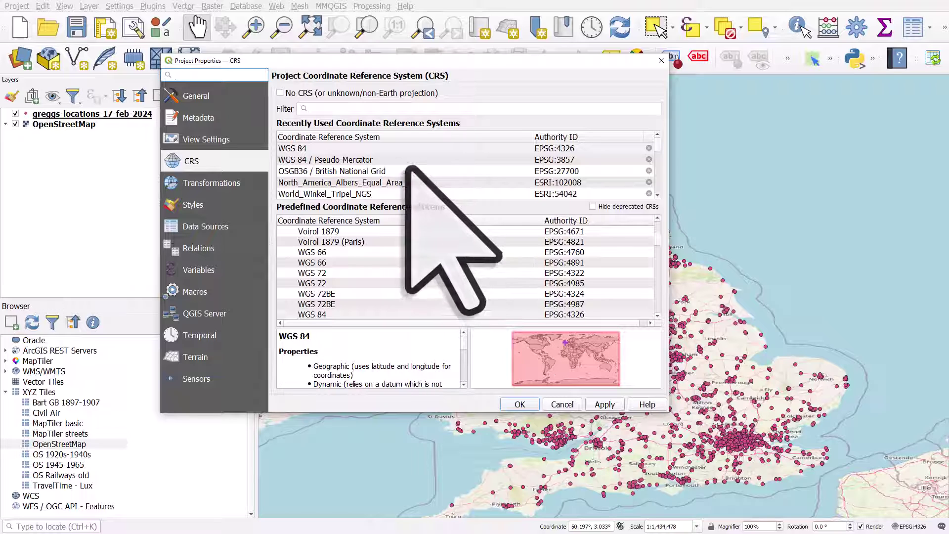
click(342, 110)
text(3)
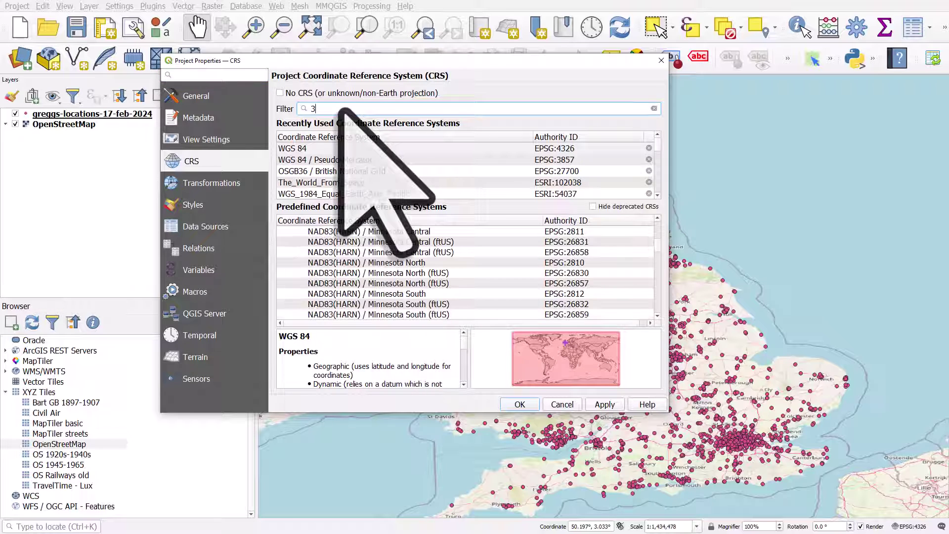
text(857)
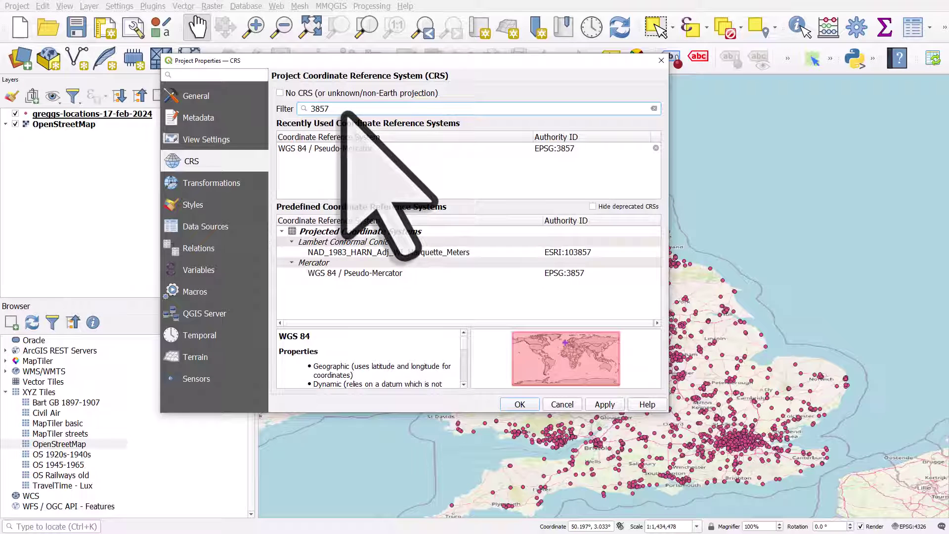
drag(344, 110, 310, 106)
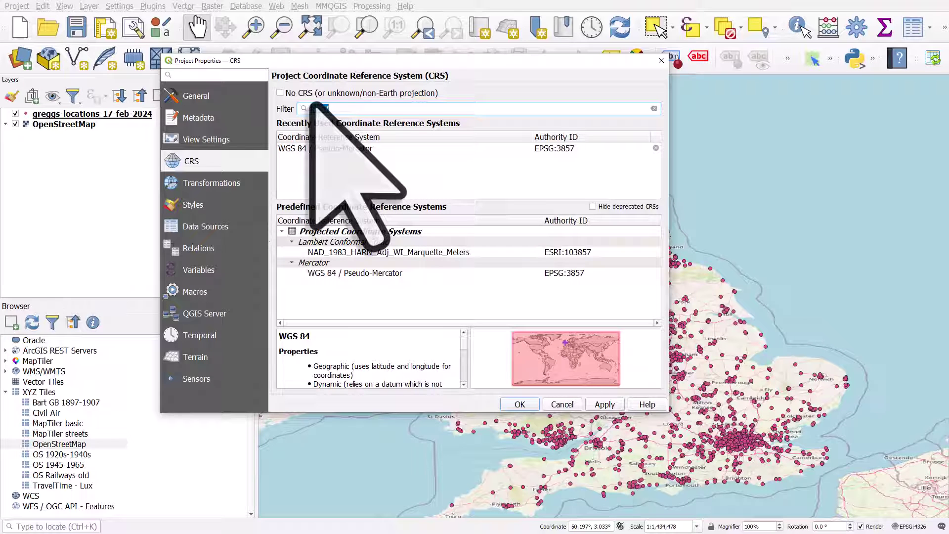
click(319, 149)
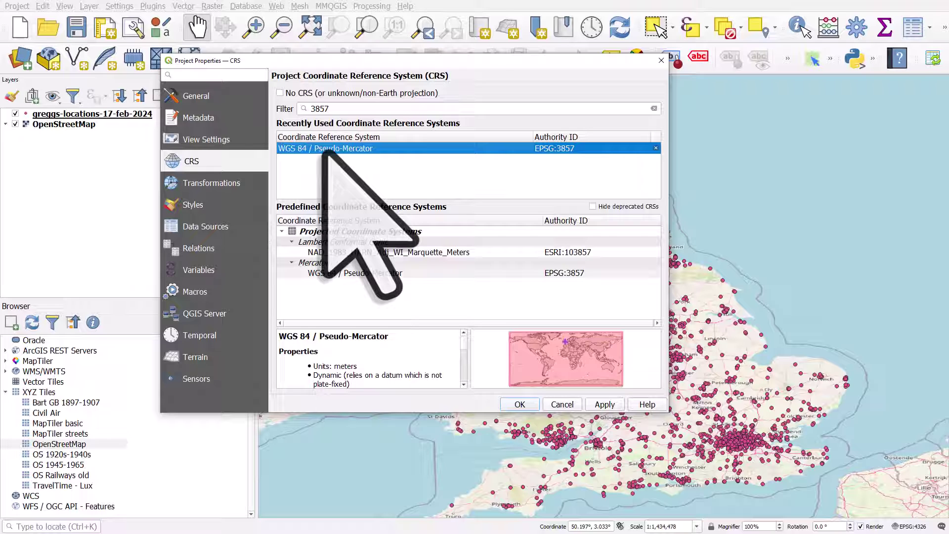
click(386, 273)
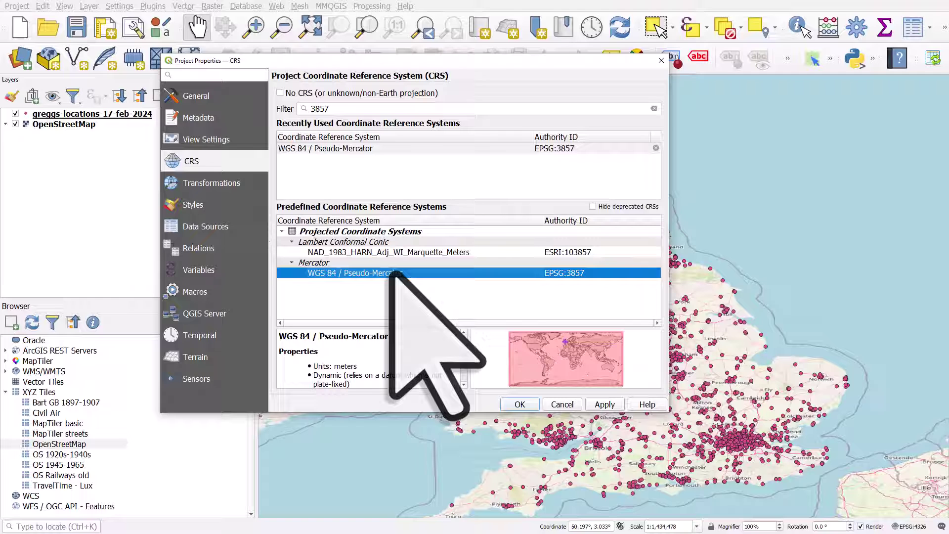
click(520, 404)
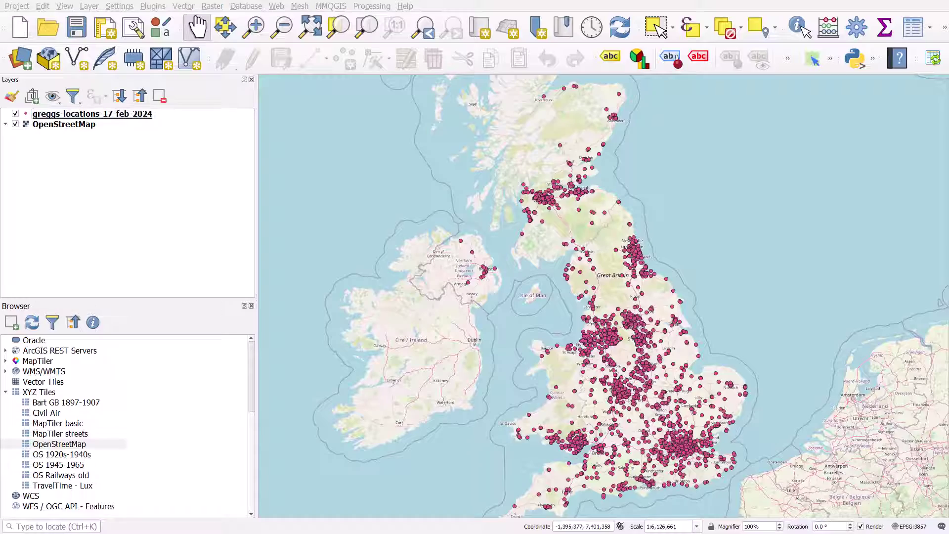
- Switch to Chrome, search for greggs, open the greggs.co.uk website and reject all its cookies
drag(0, 46, 657, 50)
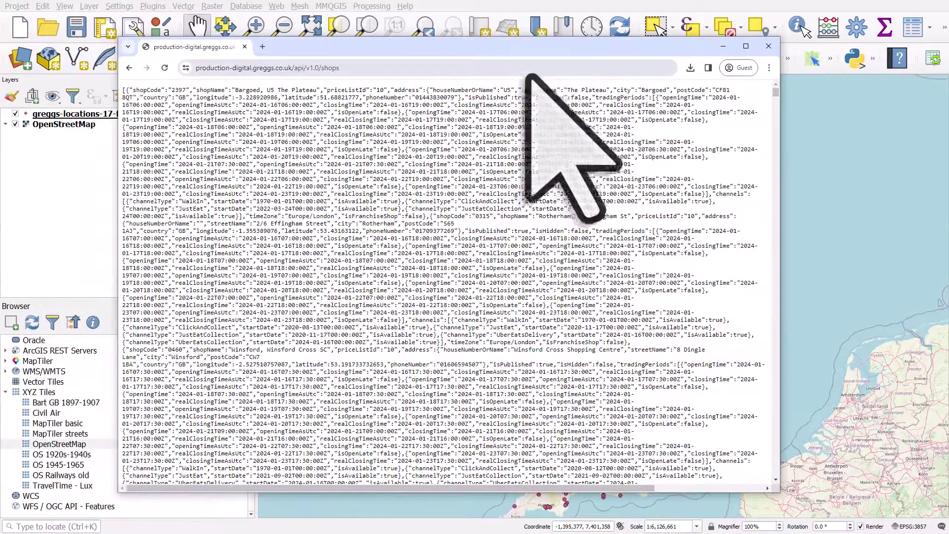
click(529, 72)
text(greggs)
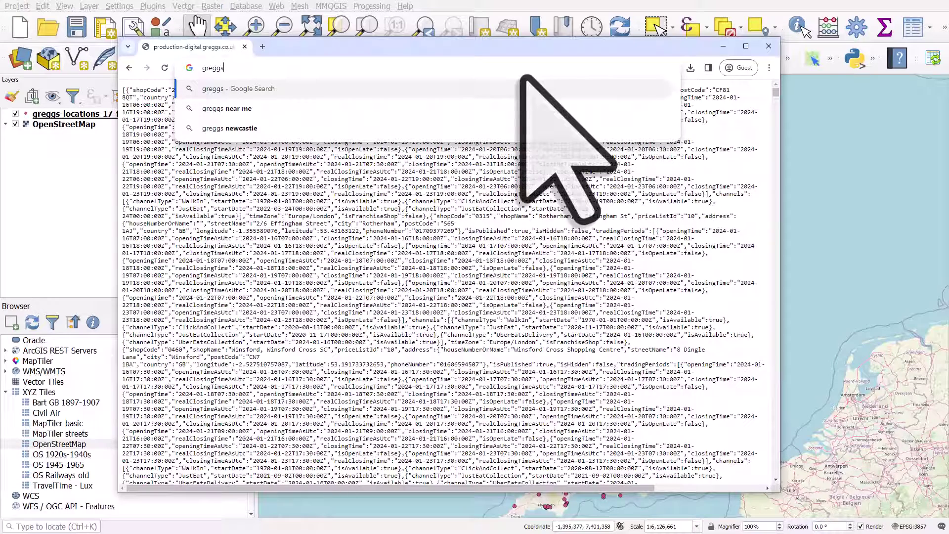
key(Return)
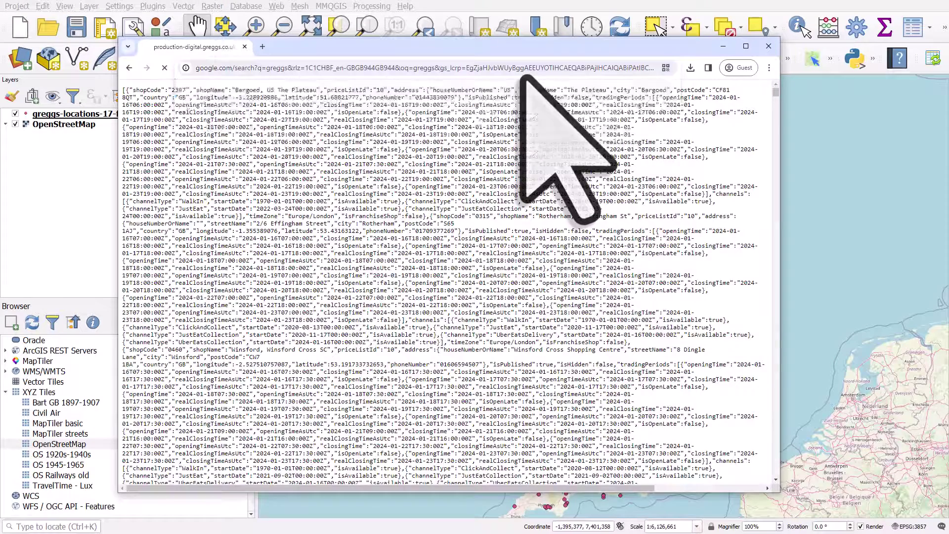
click(244, 230)
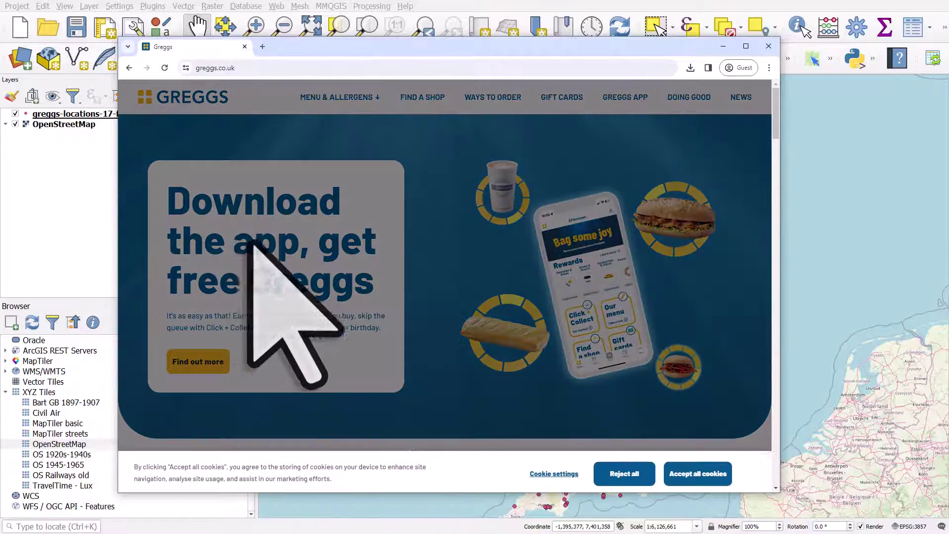
click(625, 473)
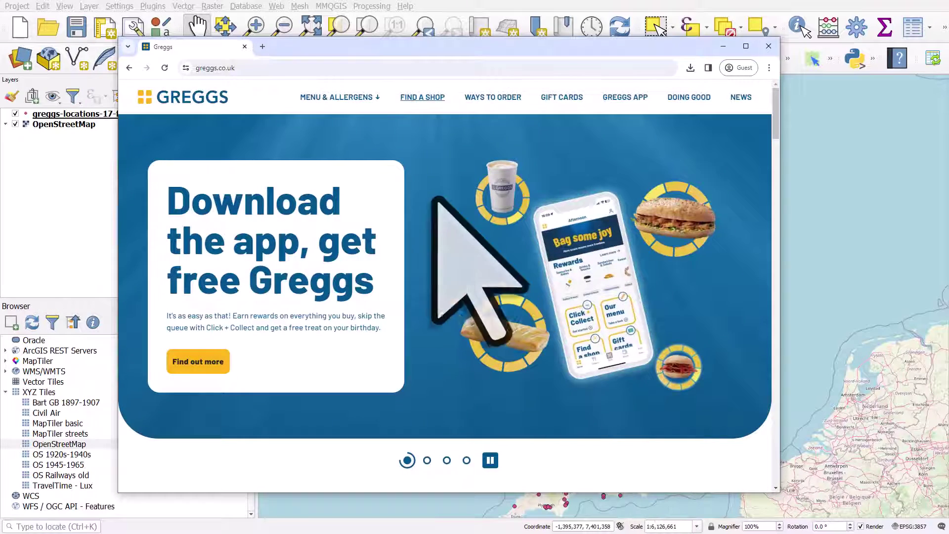
- Open the Steak Bake product page from the Savouries & Bakes category and copy the address of its product image
click(367, 98)
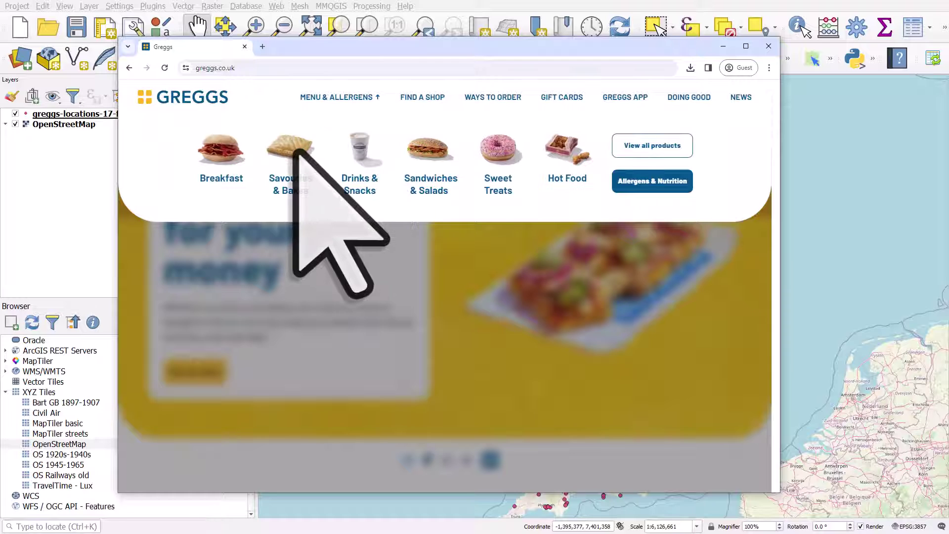
click(296, 150)
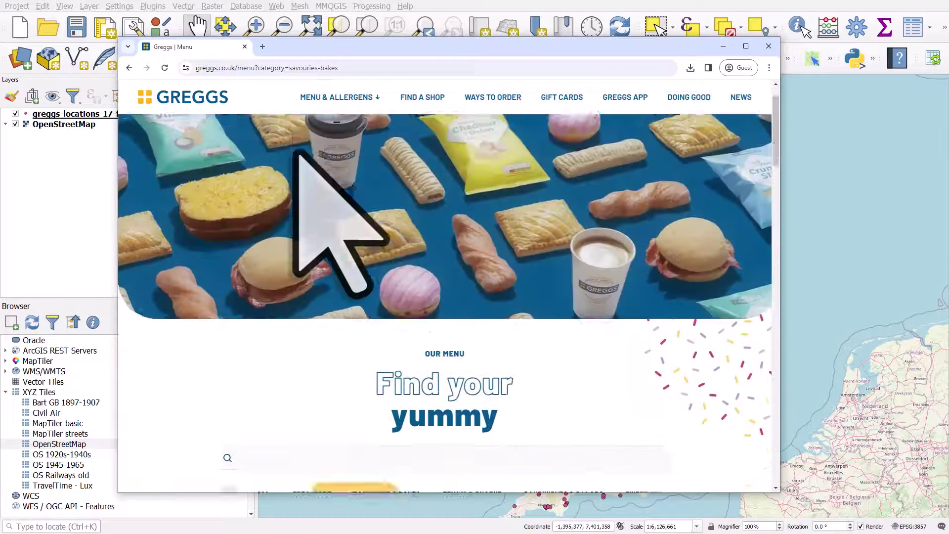
scroll(734, 183, down, 2)
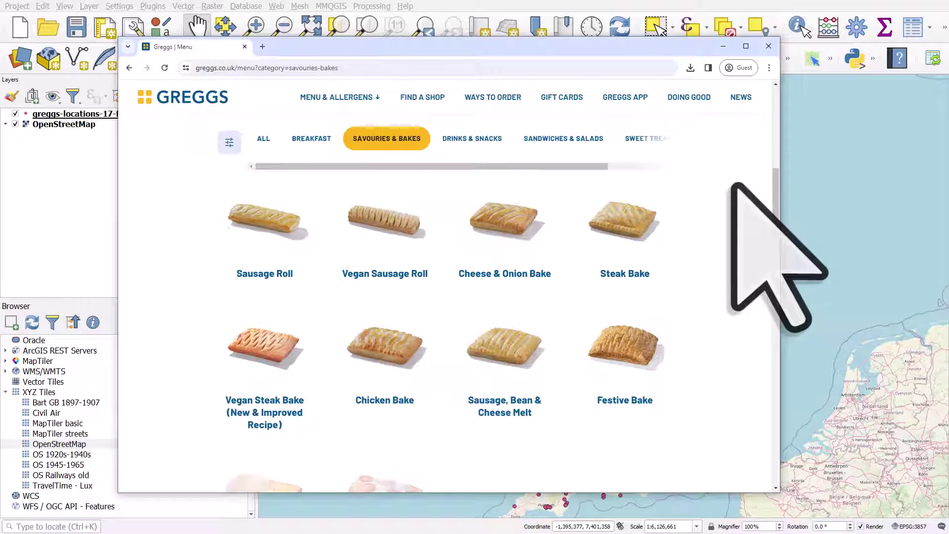
click(624, 224)
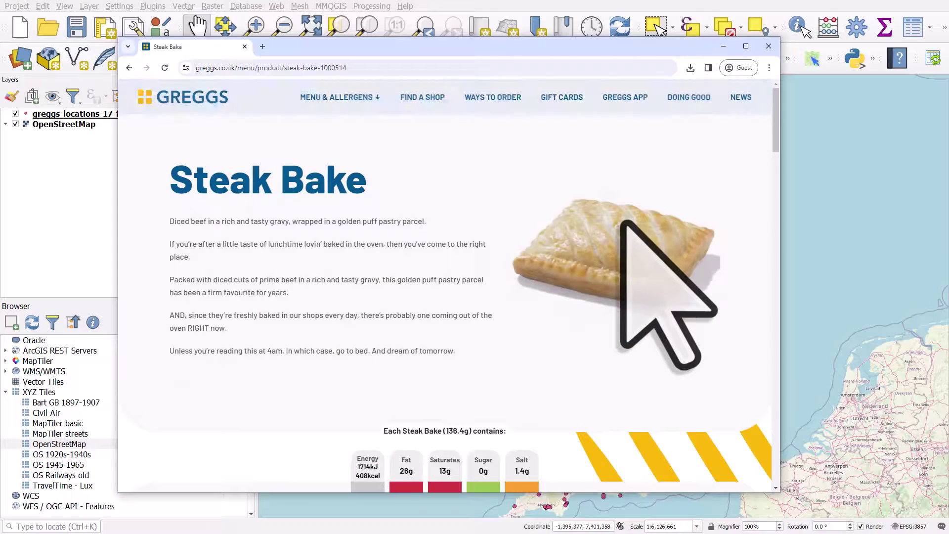
right_click(615, 240)
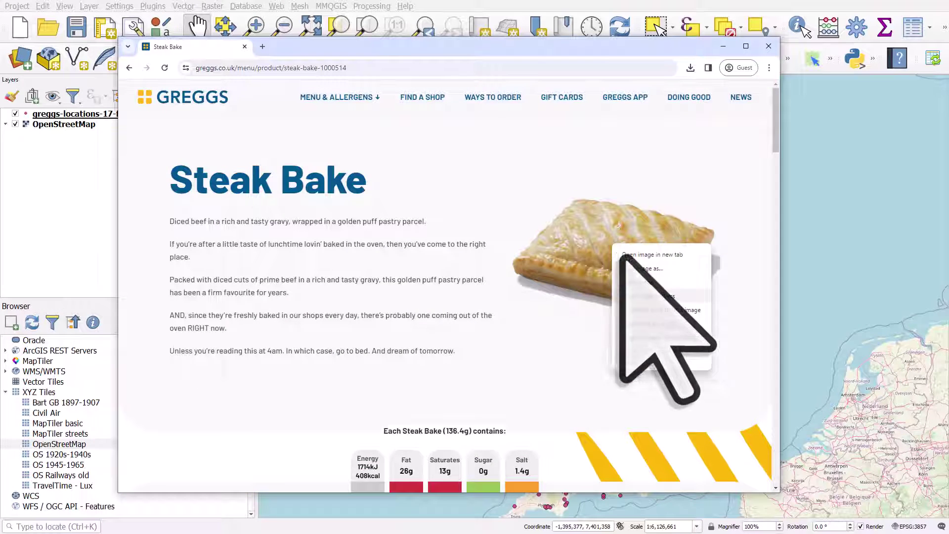
click(666, 295)
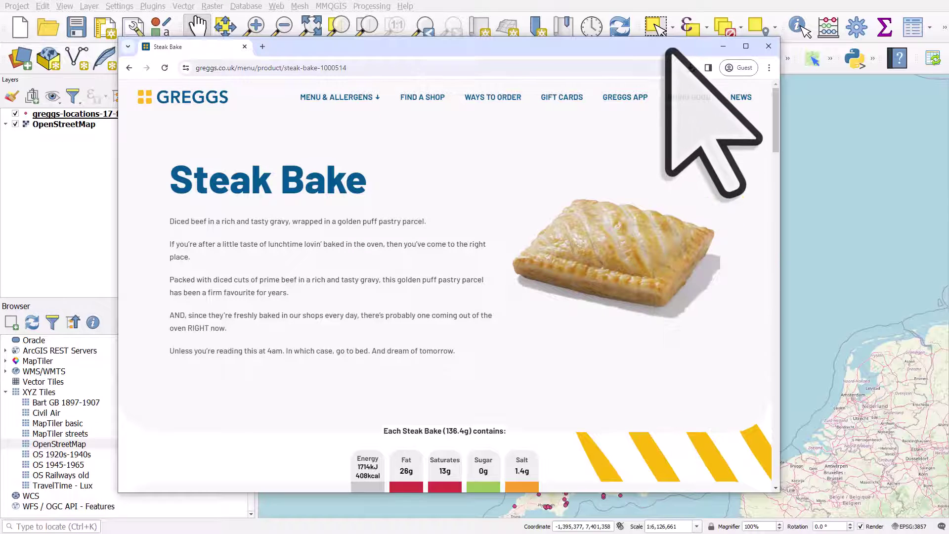
- Return to QGIS and change the Greggs locations layer's simple marker to a Raster Image Marker
drag(674, 46, 0, 24)
click(88, 114)
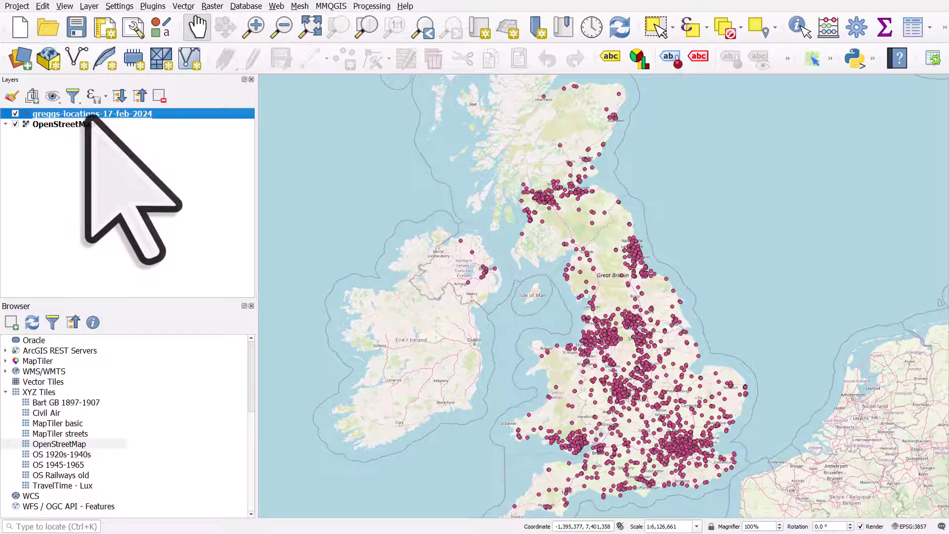
double_click(88, 115)
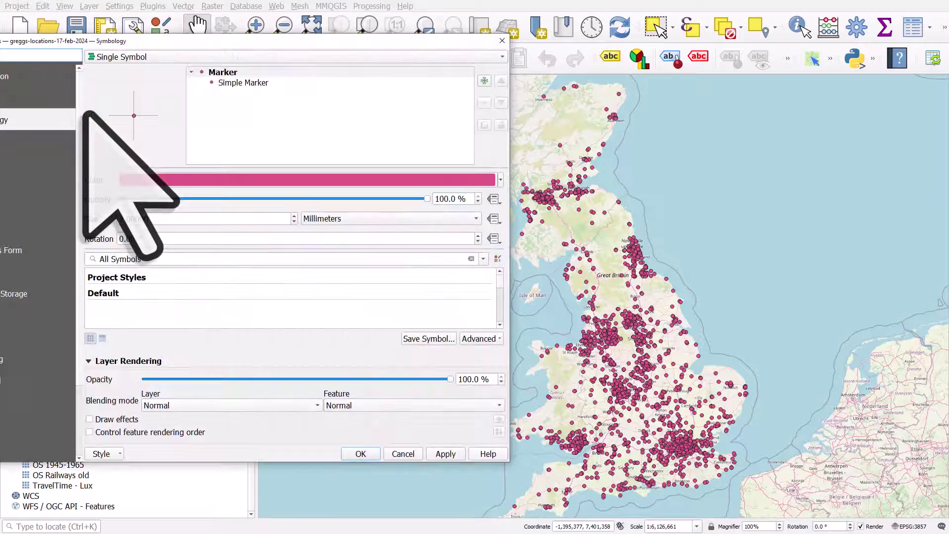
drag(131, 41, 278, 40)
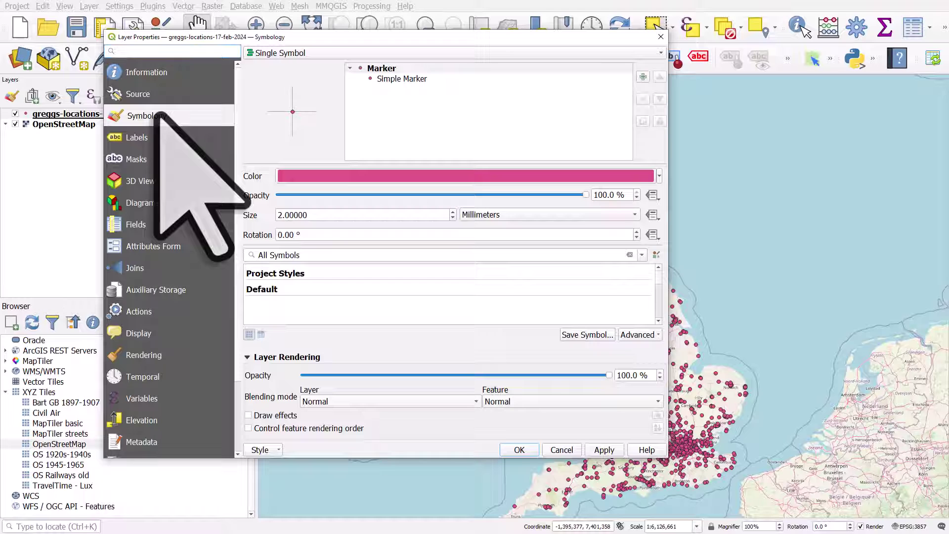
click(368, 71)
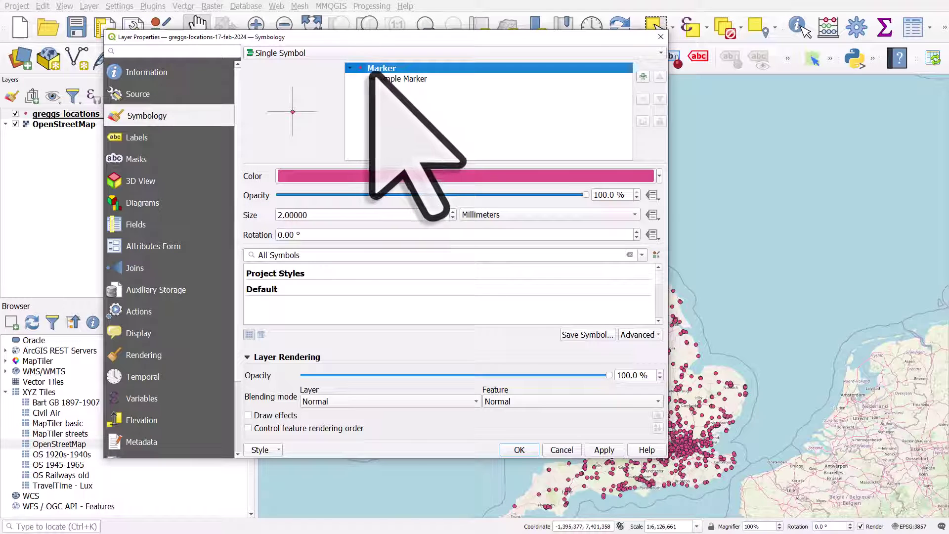
click(421, 79)
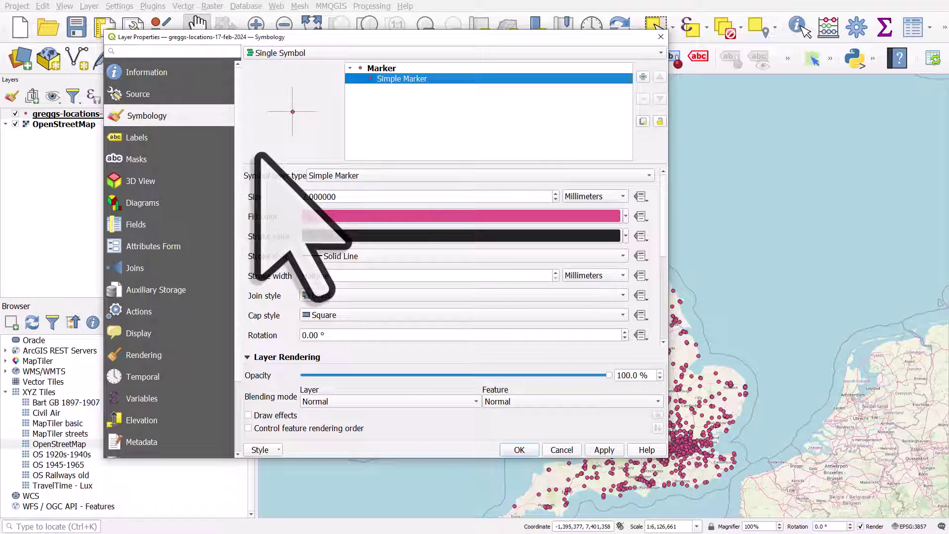
click(326, 176)
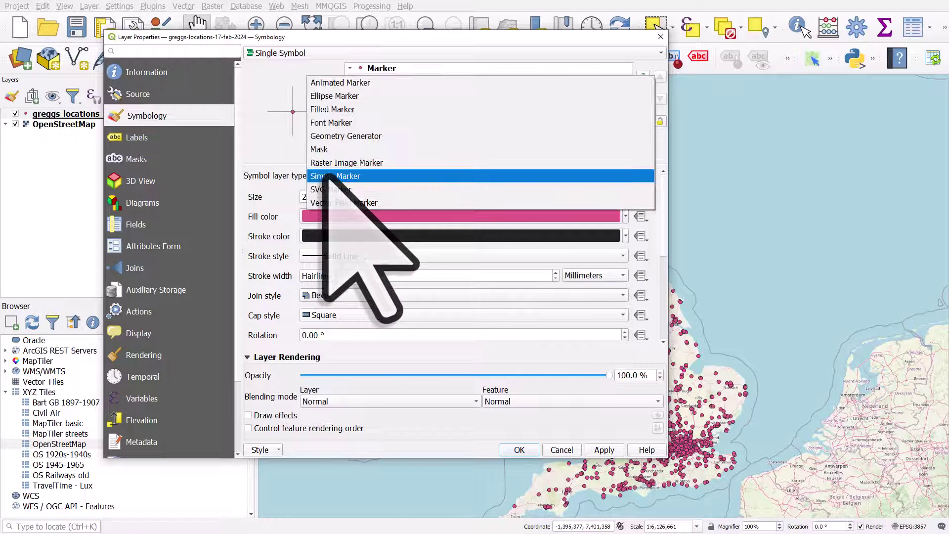
click(403, 163)
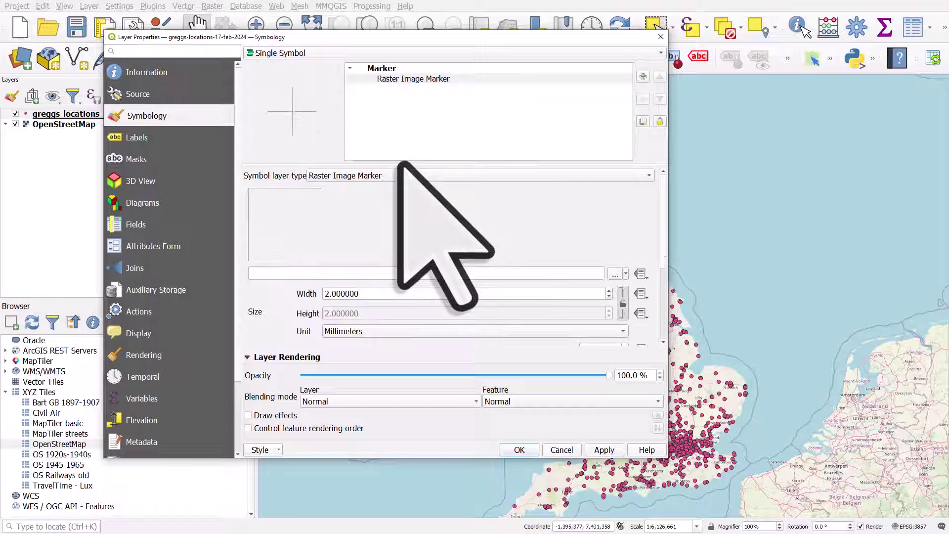
click(367, 273)
key(ctrl+v)
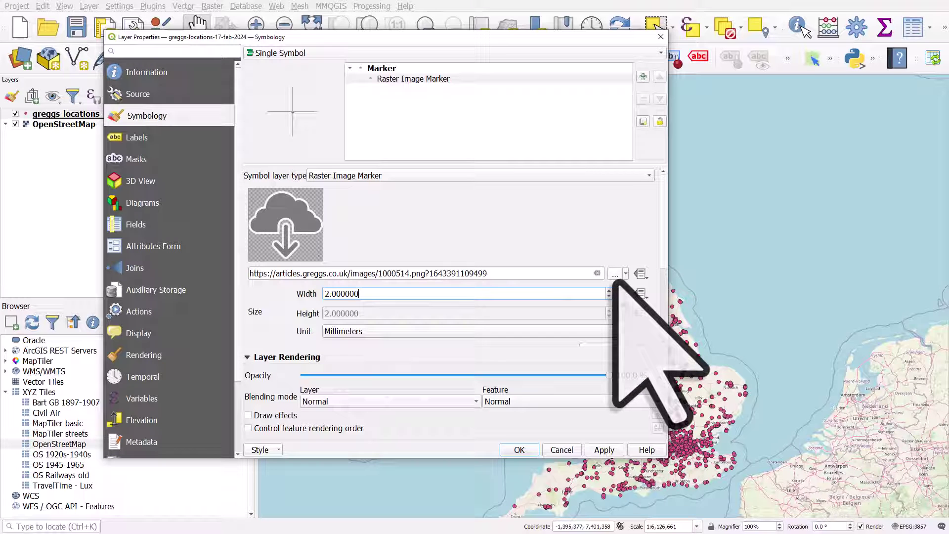
click(604, 449)
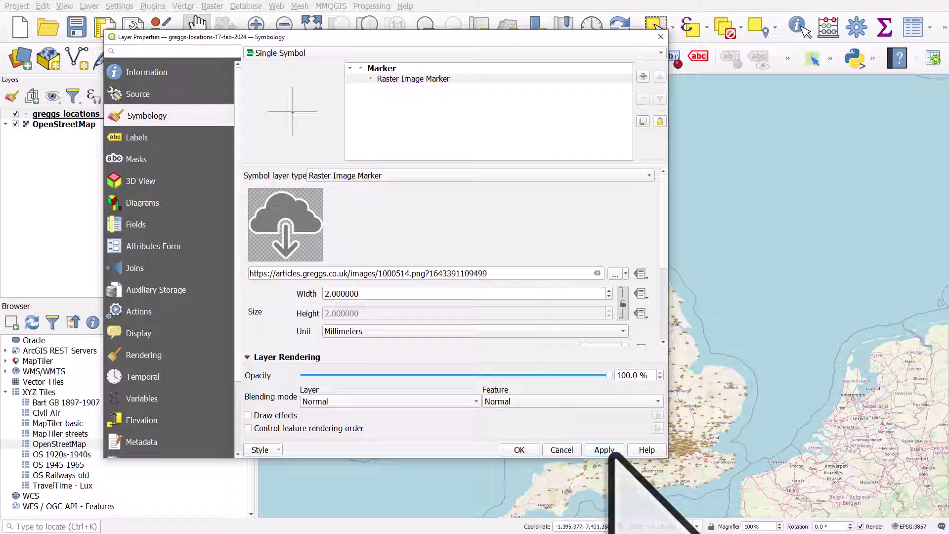
- Set the raster image marker's width to 5 millimetres and accept the layer's symbology
double_click(346, 294)
text(5)
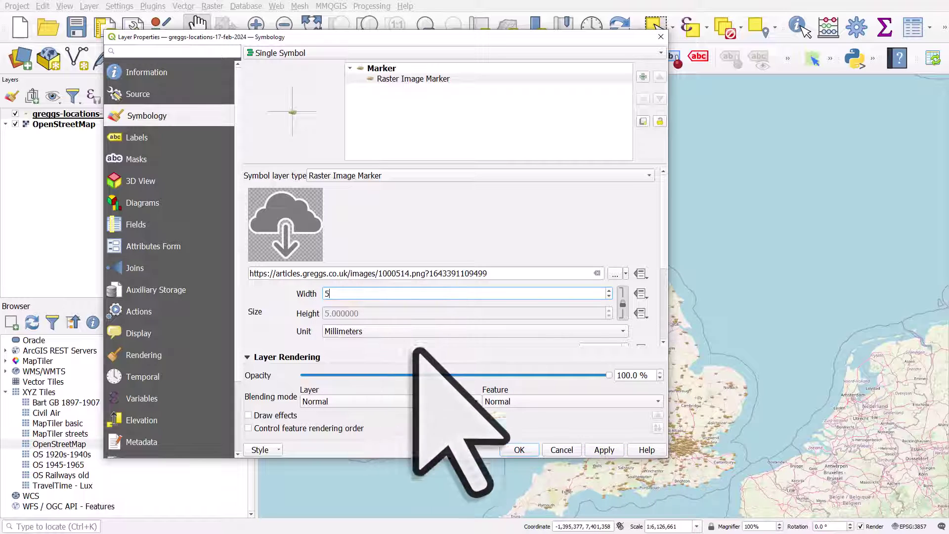
click(604, 450)
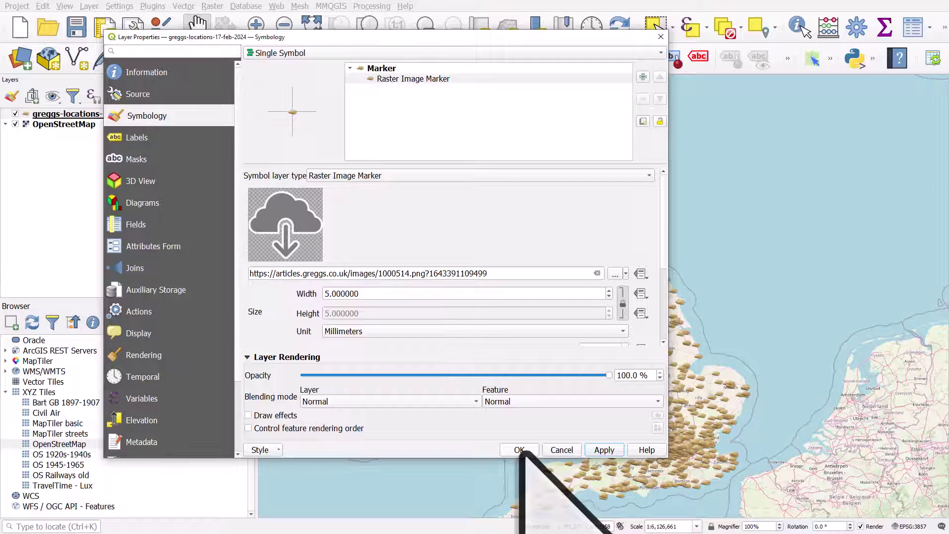
click(520, 450)
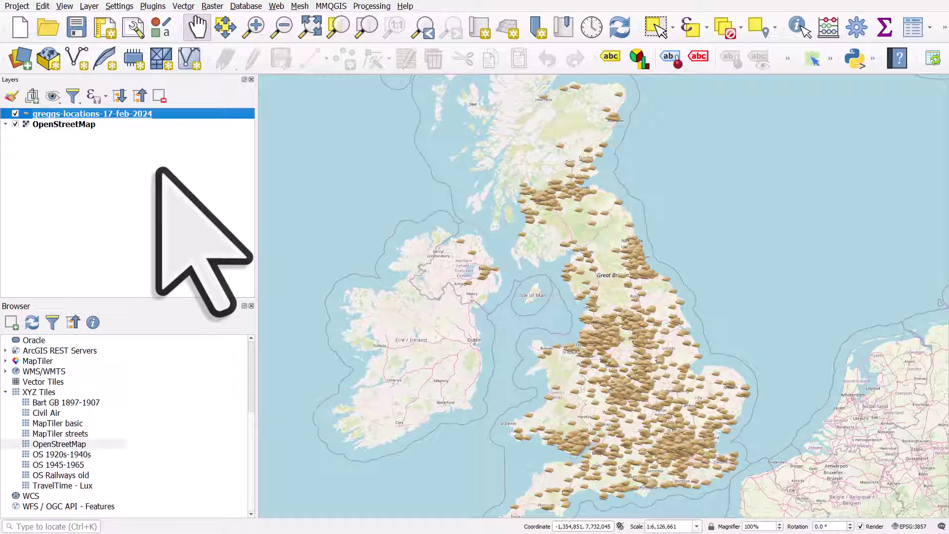
- Examine the file formats offered for exporting the Greggs locations layer's features, including GeoPackage, and leave without saving
right_click(151, 113)
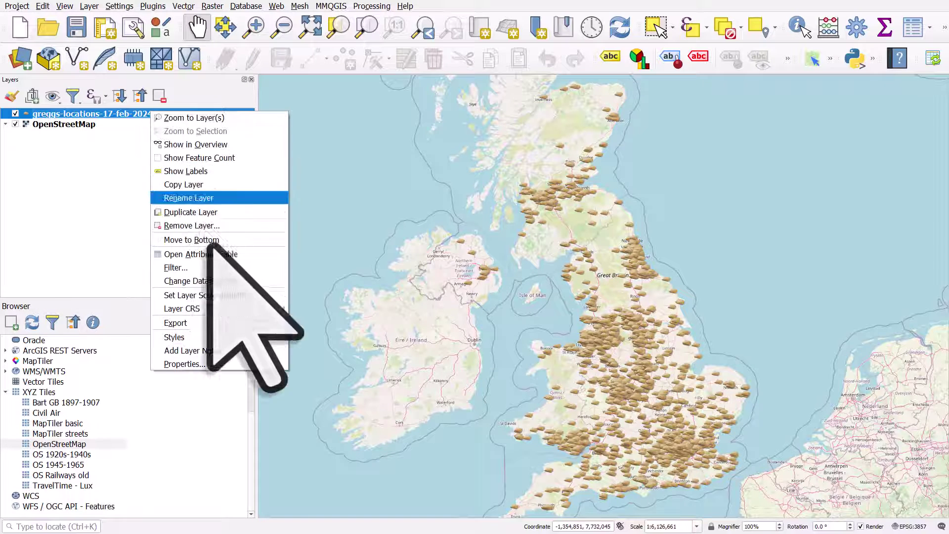
mouse_move(248, 324)
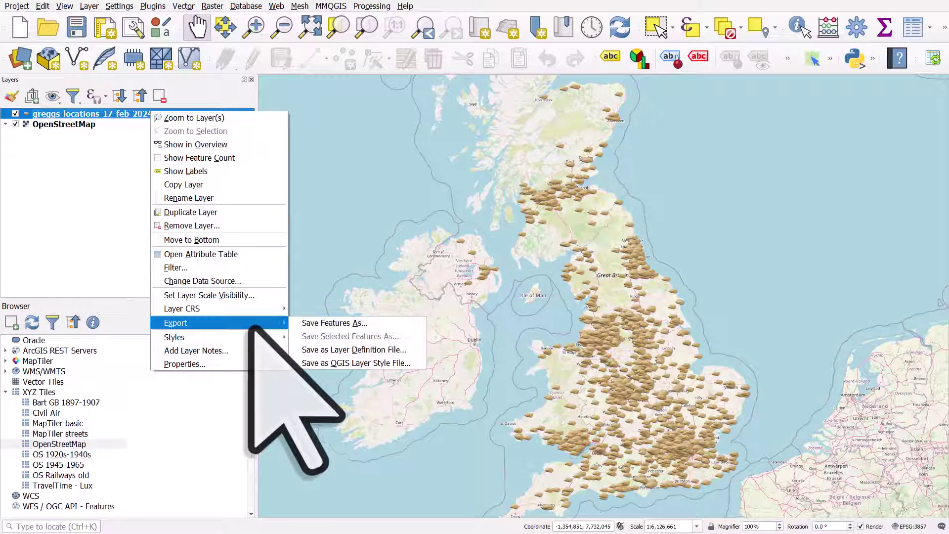
click(417, 322)
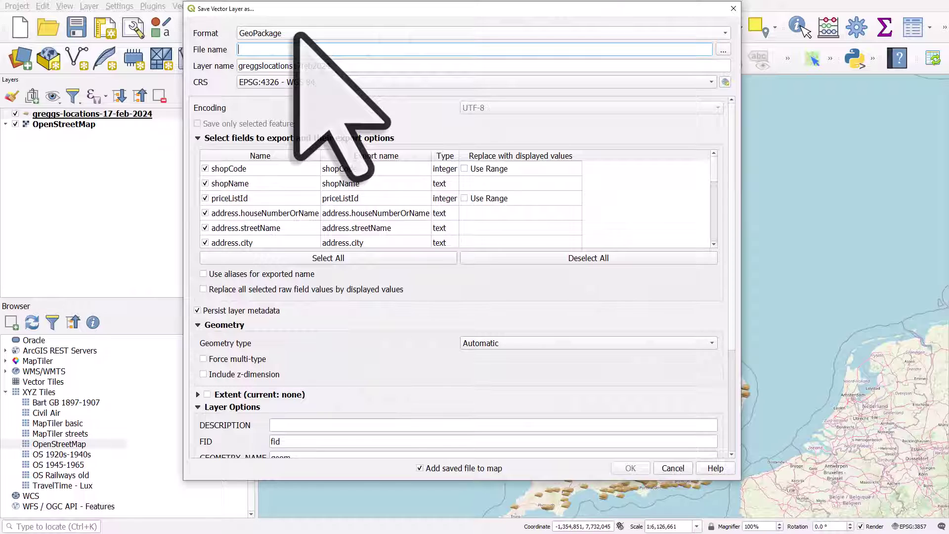
click(297, 34)
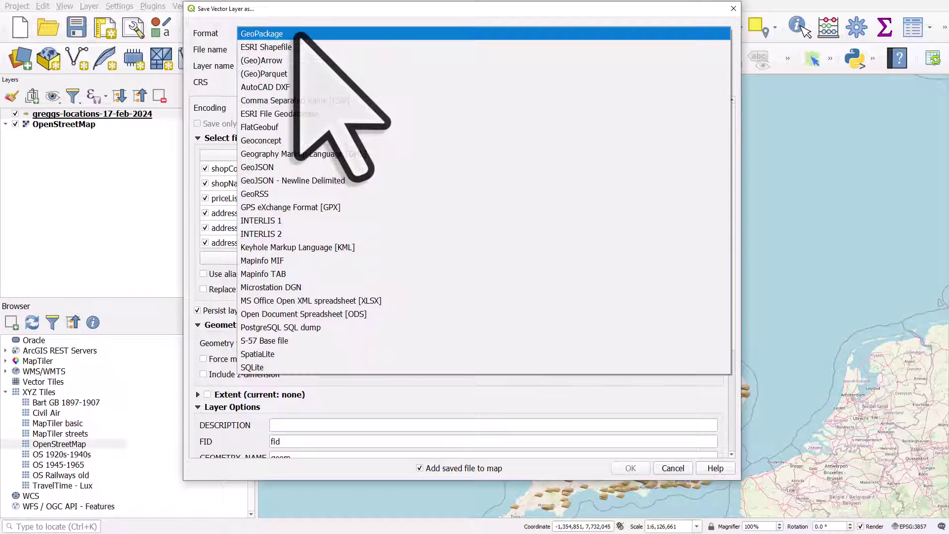
click(297, 34)
click(298, 34)
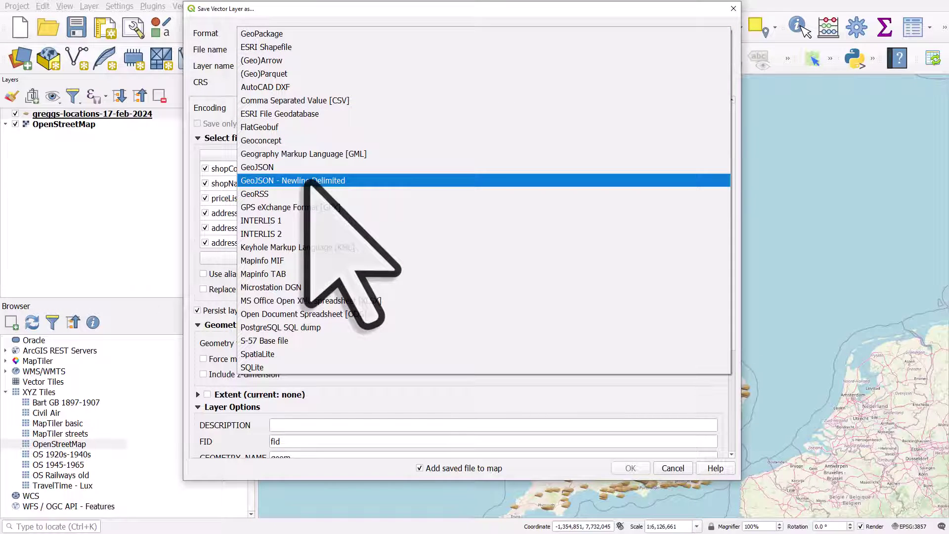
click(253, 34)
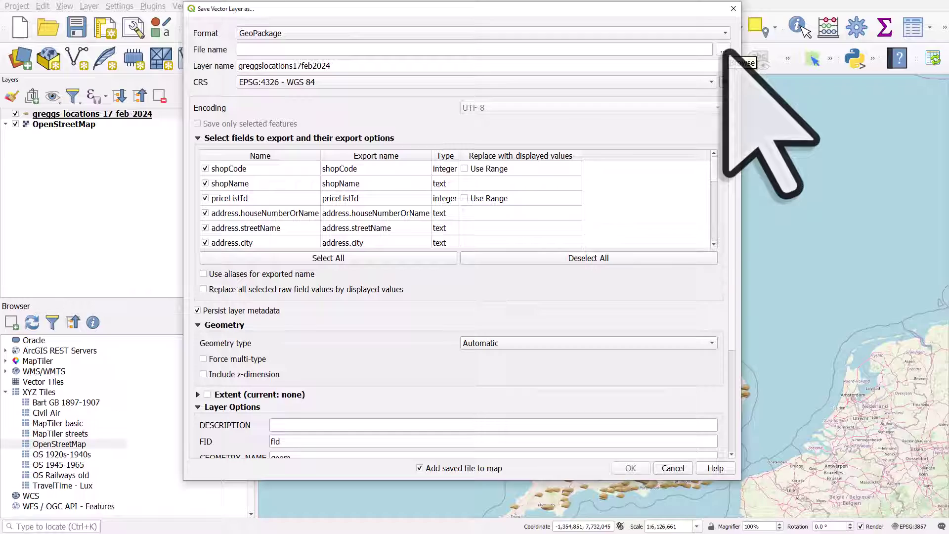
click(675, 468)
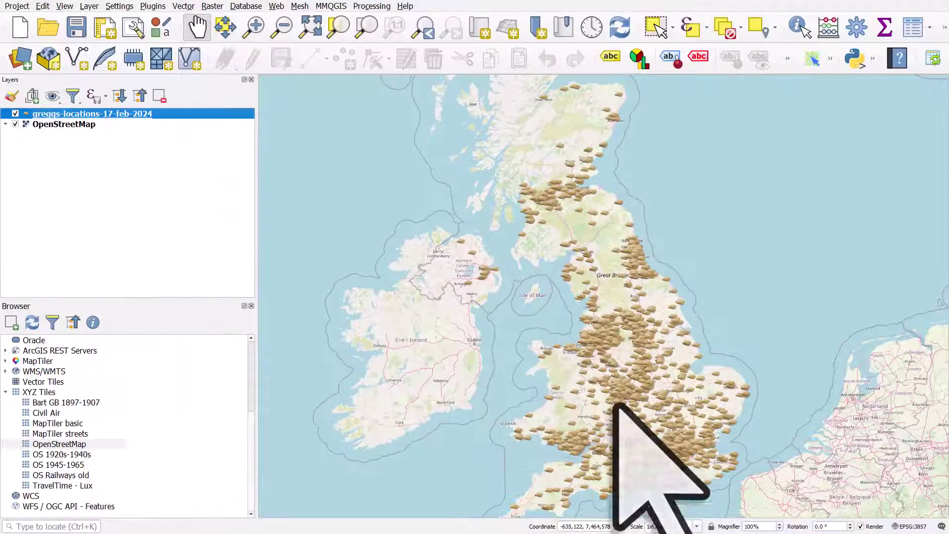
- Inspect the Greggs markers around London with the OpenStreetMap basemap hidden and shown, and across England and Wales
click(255, 25)
drag(636, 432, 697, 474)
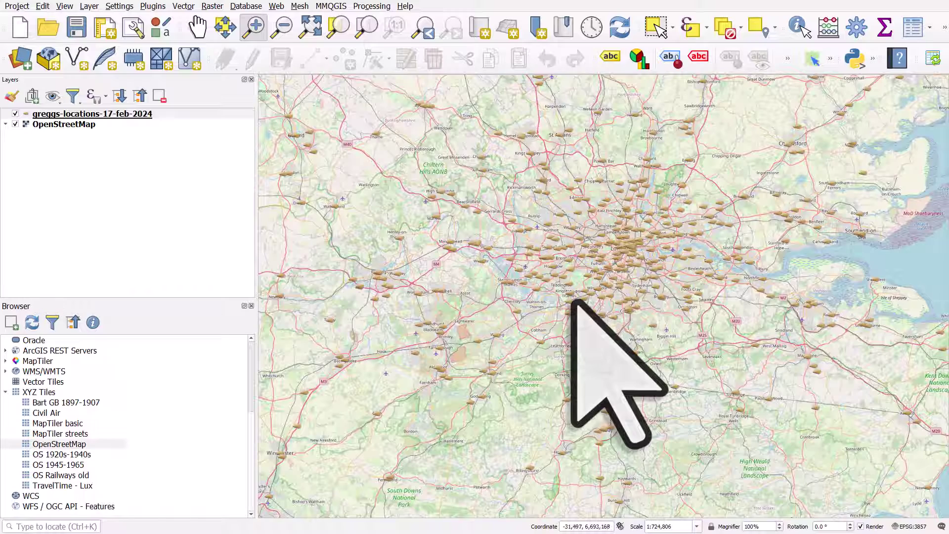
click(16, 124)
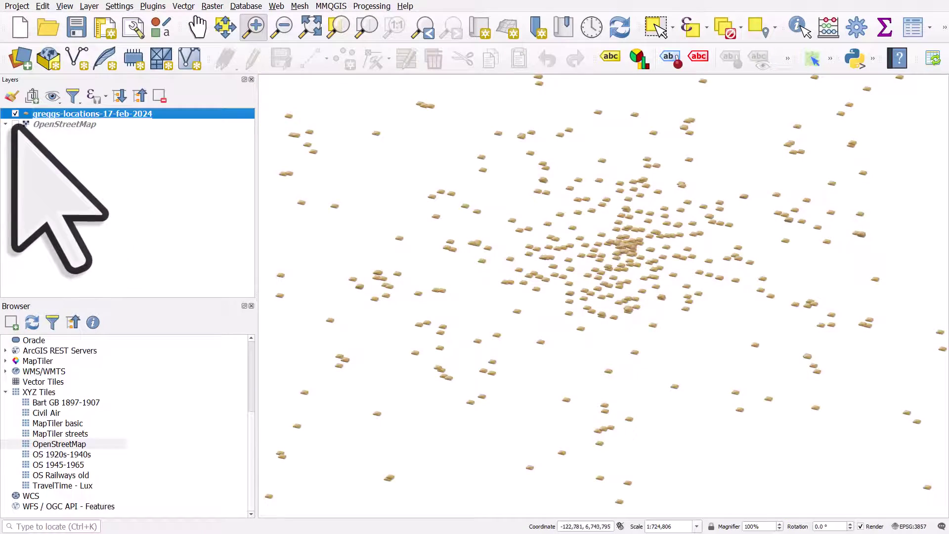
click(16, 124)
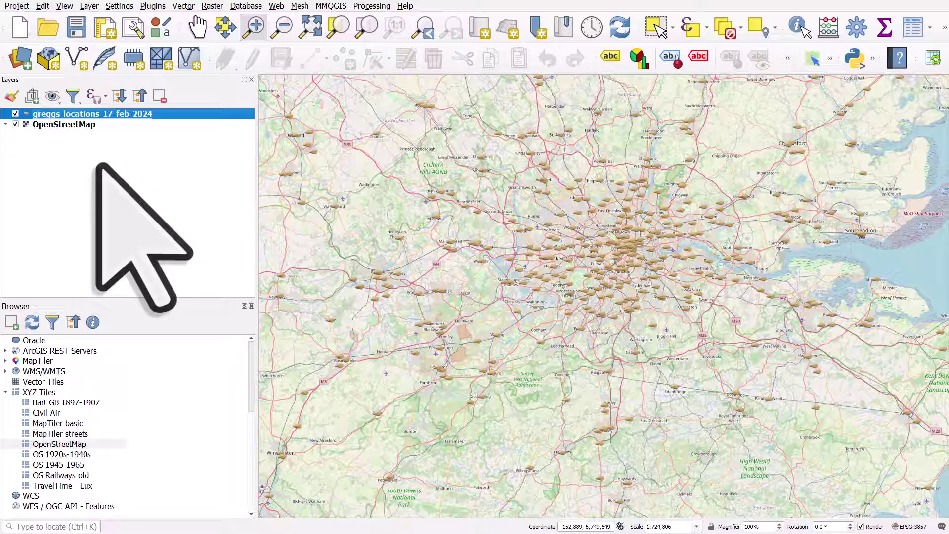
scroll(434, 222, down, 1)
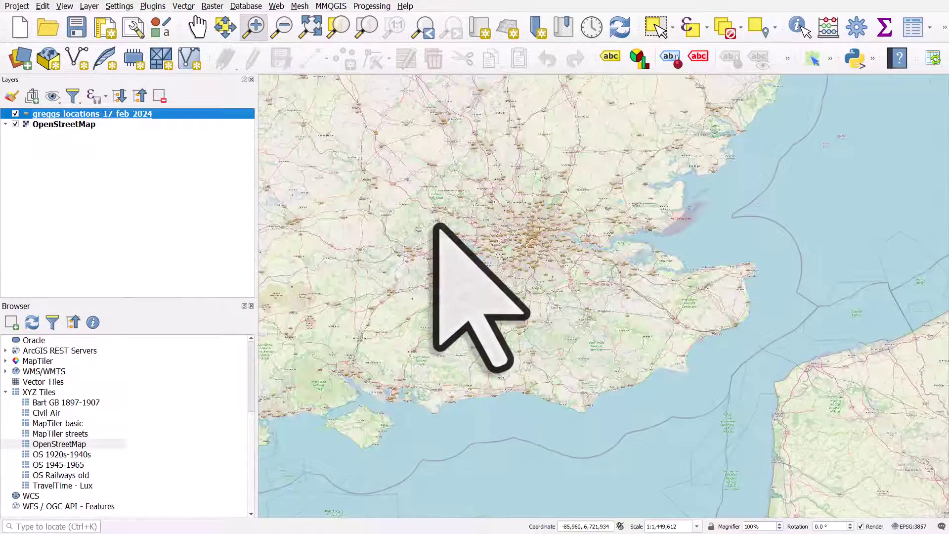
scroll(435, 225, down, 1)
click(198, 27)
drag(421, 156, 619, 287)
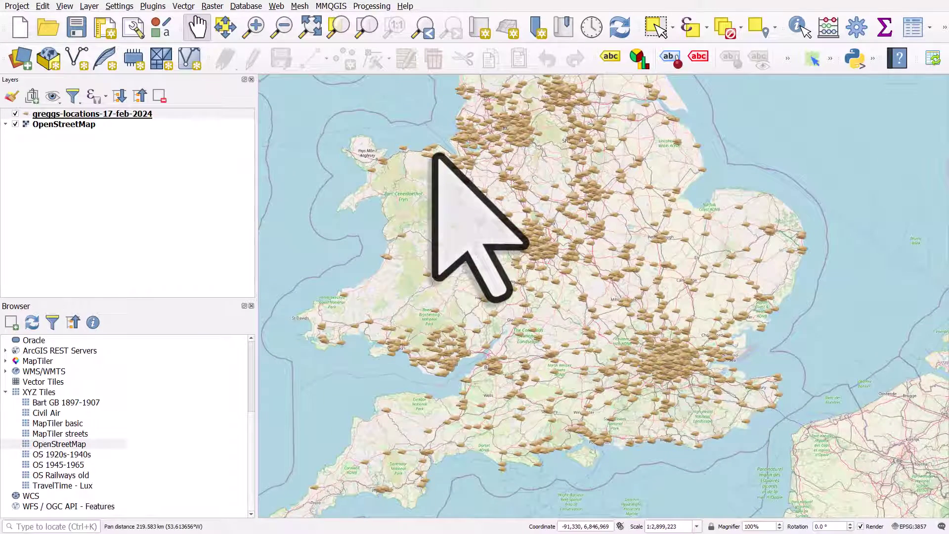